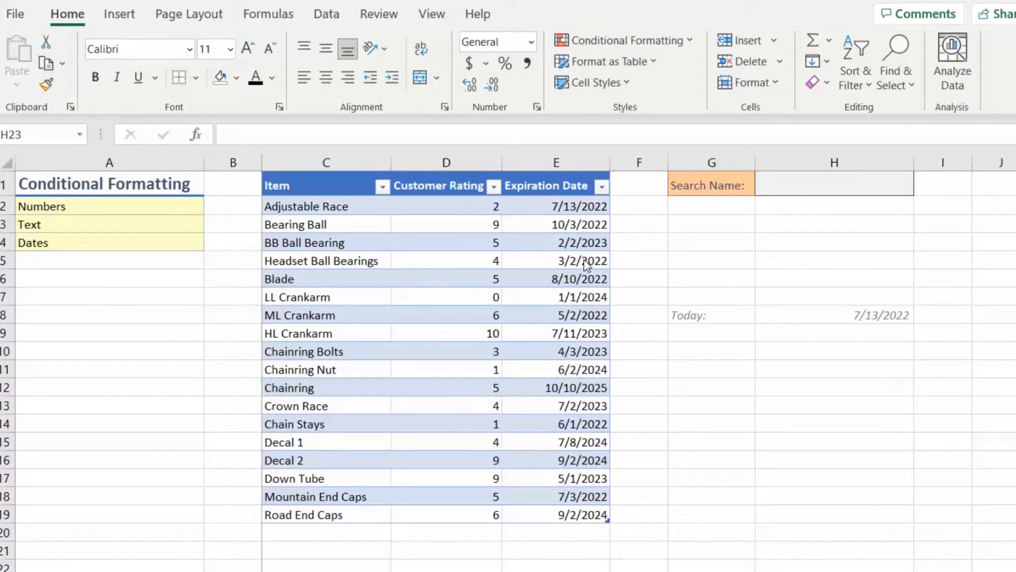
# Highlight Customer Rating values greater than 7 using Green Fill with Dark Green Text
pyautogui.click(437, 174)
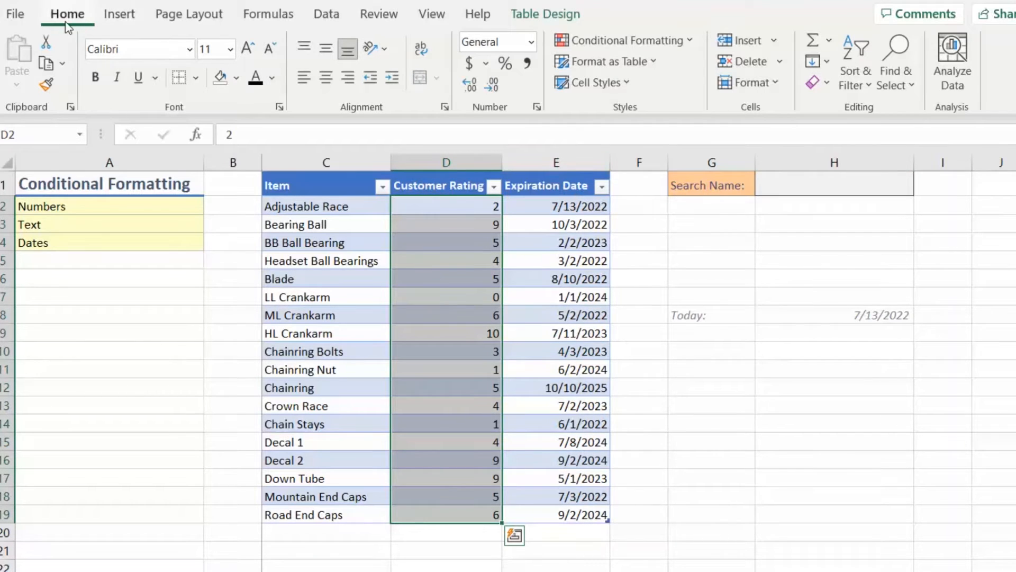
pyautogui.click(692, 43)
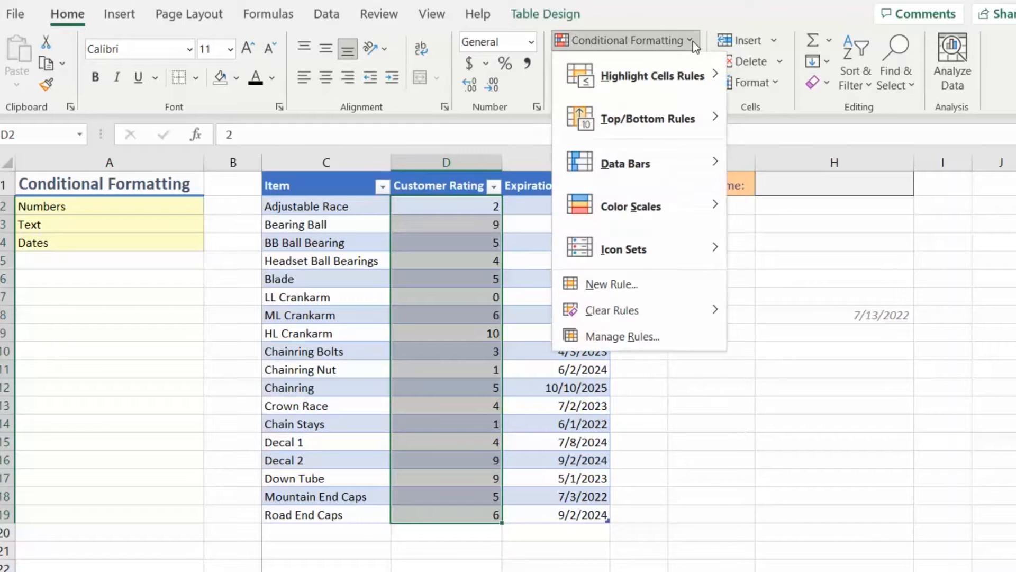
pyautogui.moveTo(611, 82)
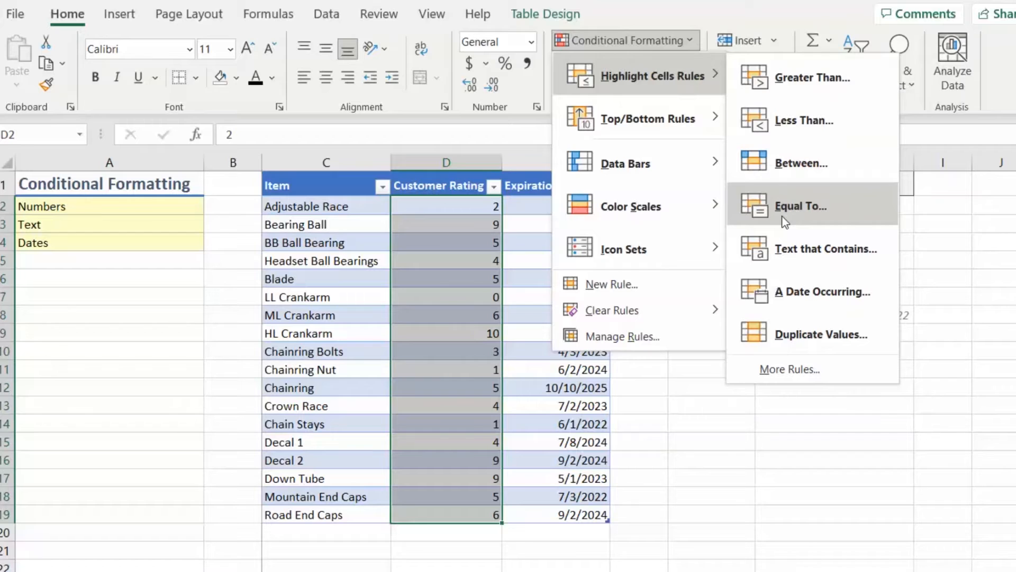
pyautogui.click(777, 77)
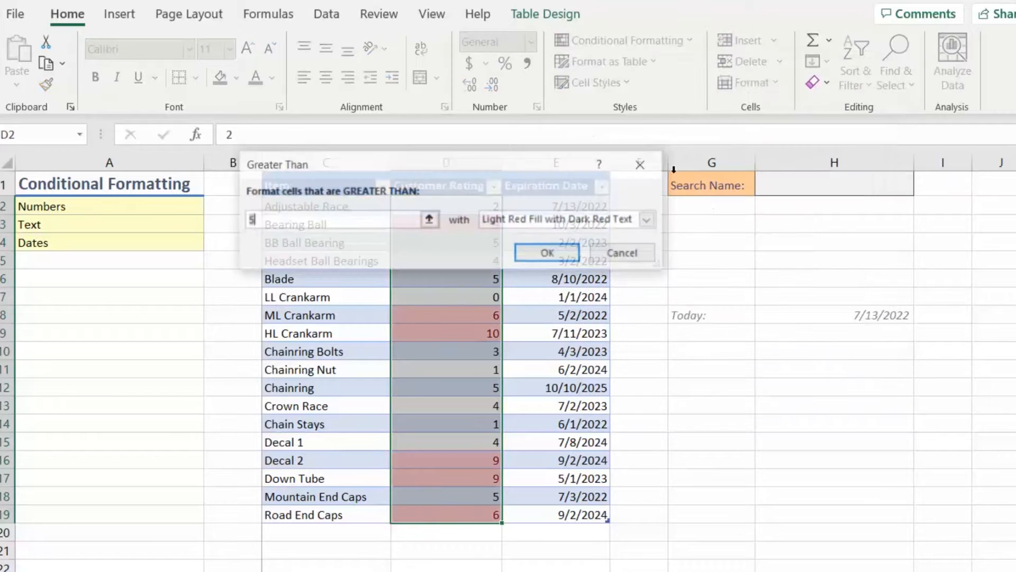
pyautogui.press('BackSpace')
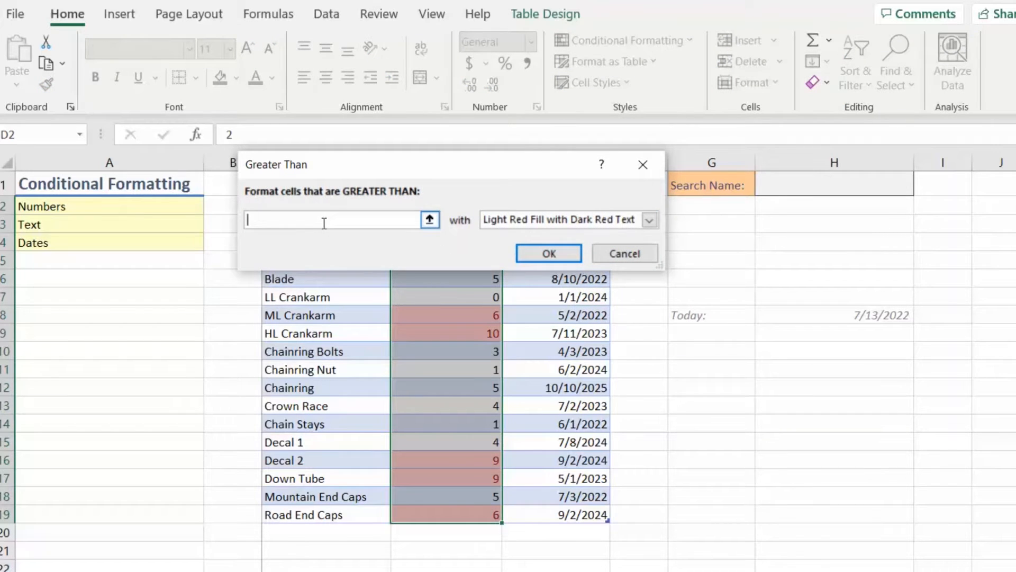
pyautogui.write('7')
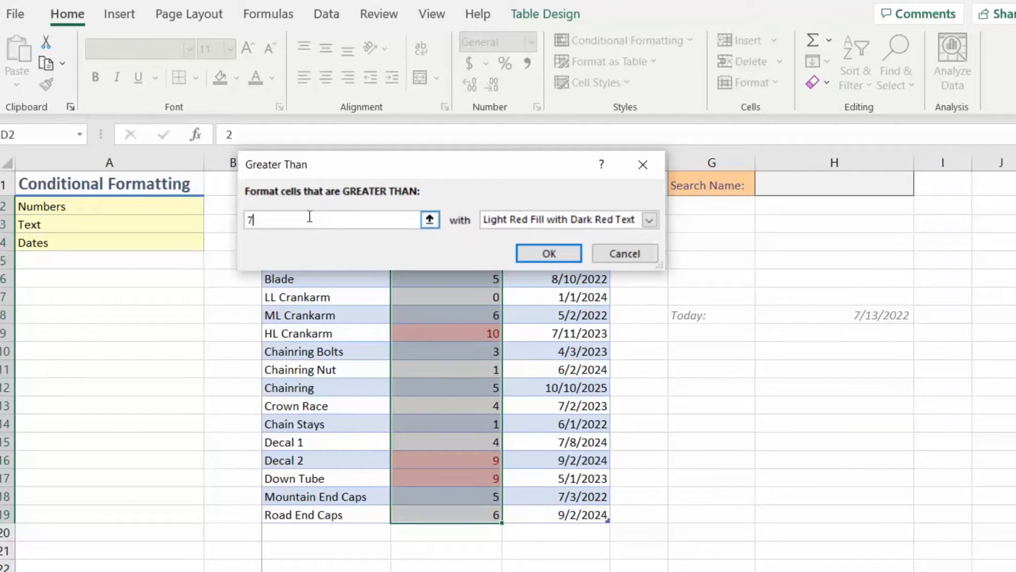
pyautogui.click(649, 219)
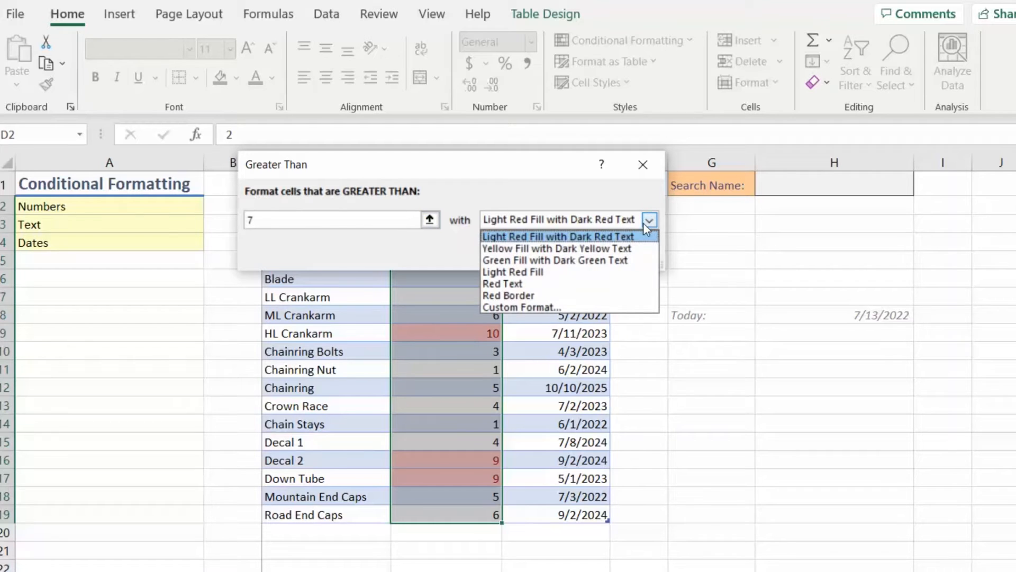
pyautogui.click(635, 260)
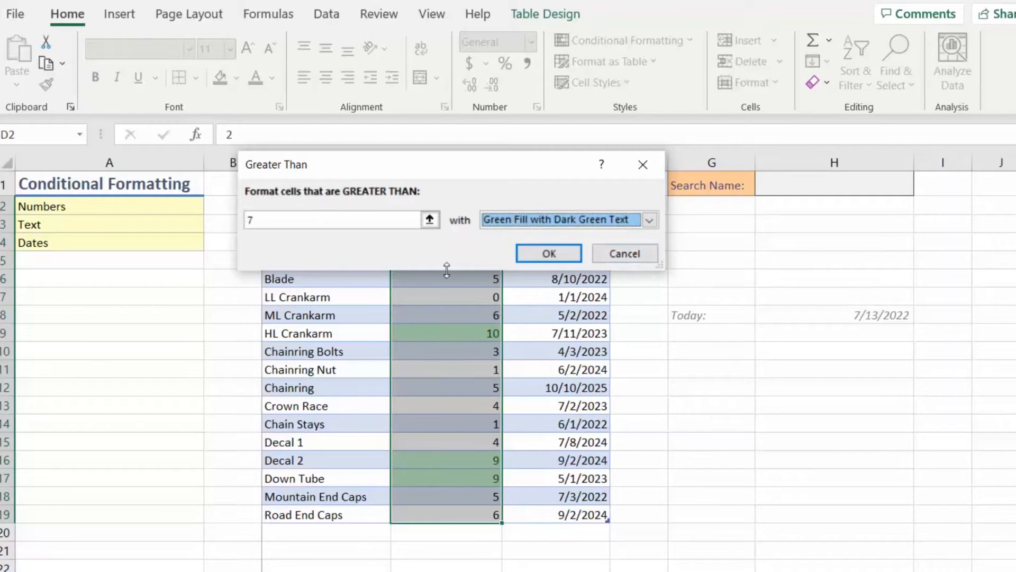
pyautogui.click(525, 254)
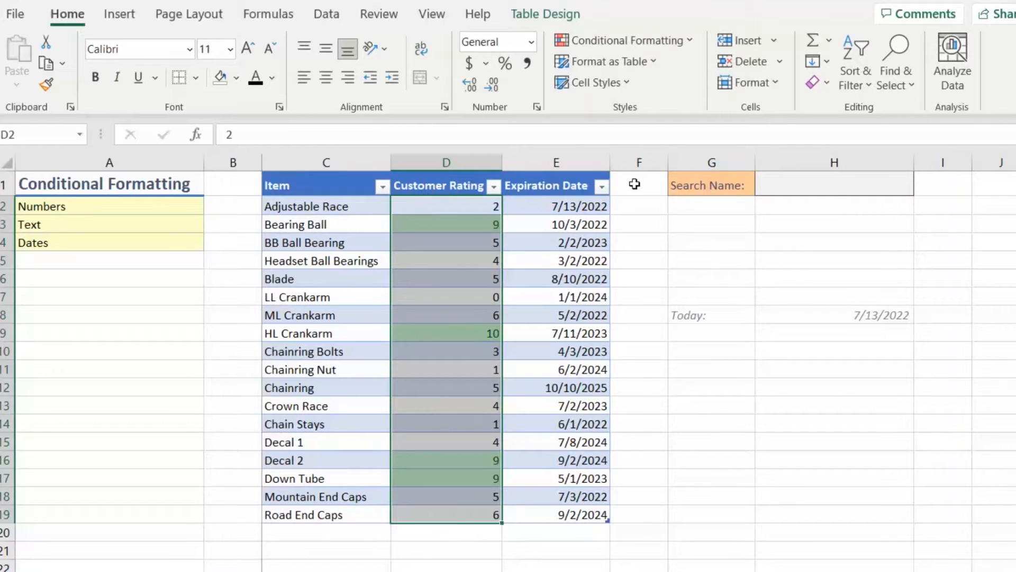
# Highlight Customer Rating values less than 4 using Light Red Fill with Dark Red Text
pyautogui.click(691, 42)
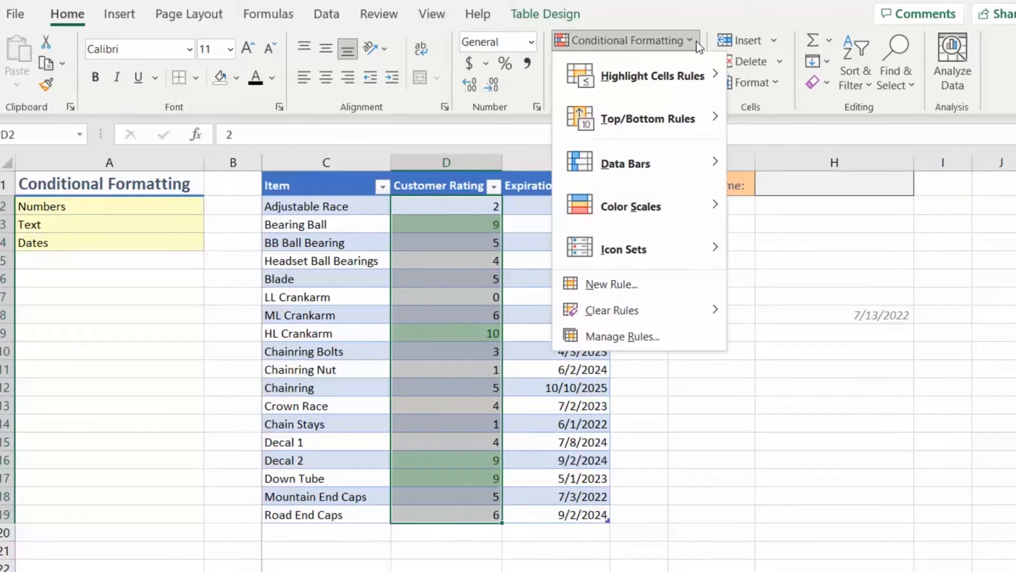
pyautogui.moveTo(684, 68)
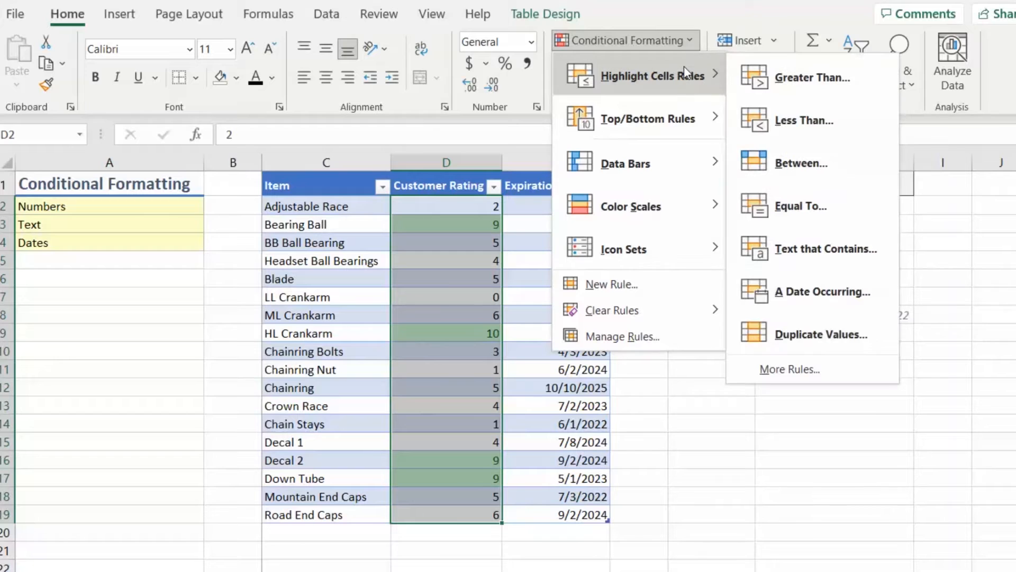
pyautogui.click(822, 120)
pyautogui.write('5')
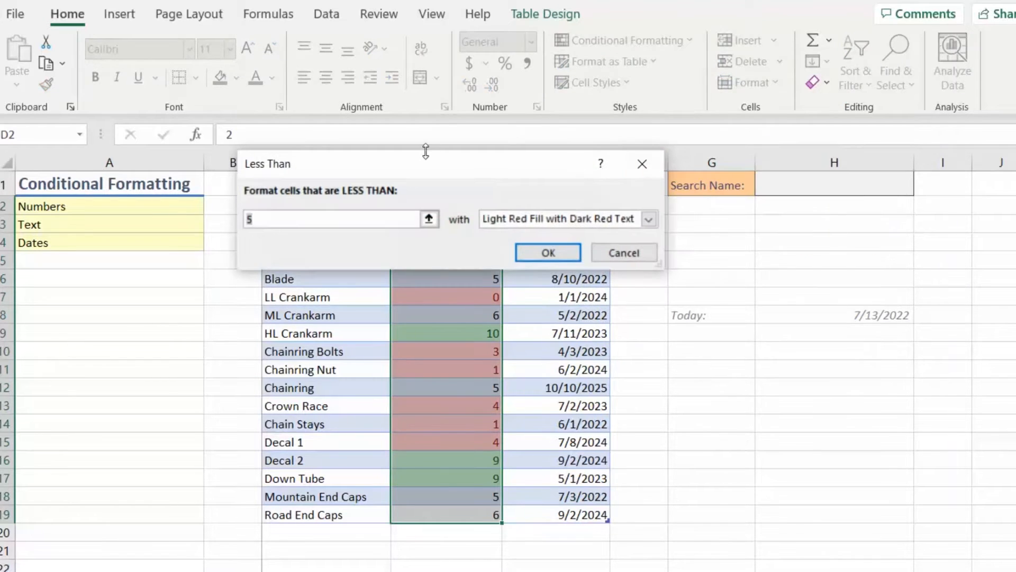
pyautogui.moveTo(421, 160); pyautogui.dragTo(697, 199)
pyautogui.press('BackSpace')
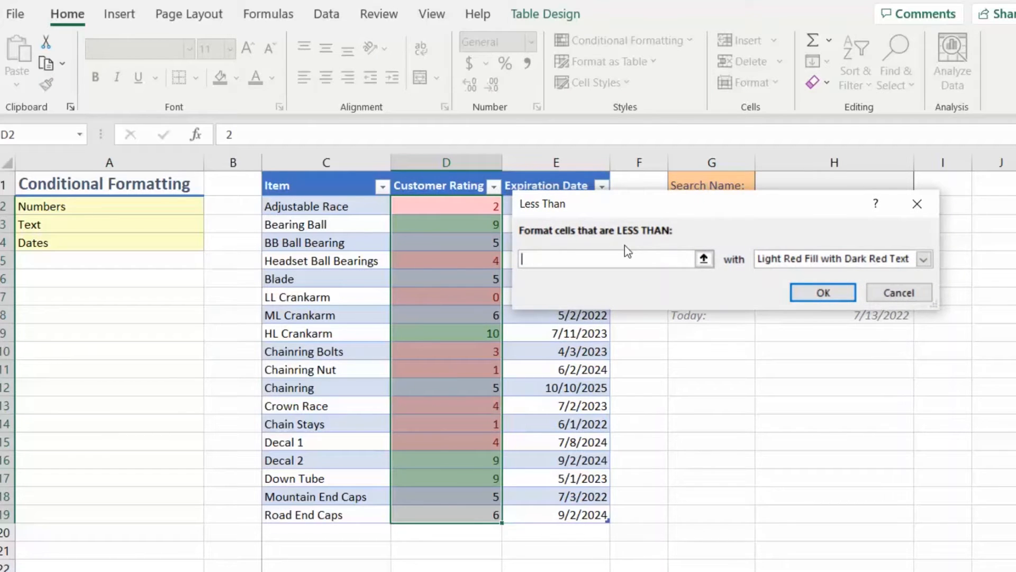
pyautogui.write('4')
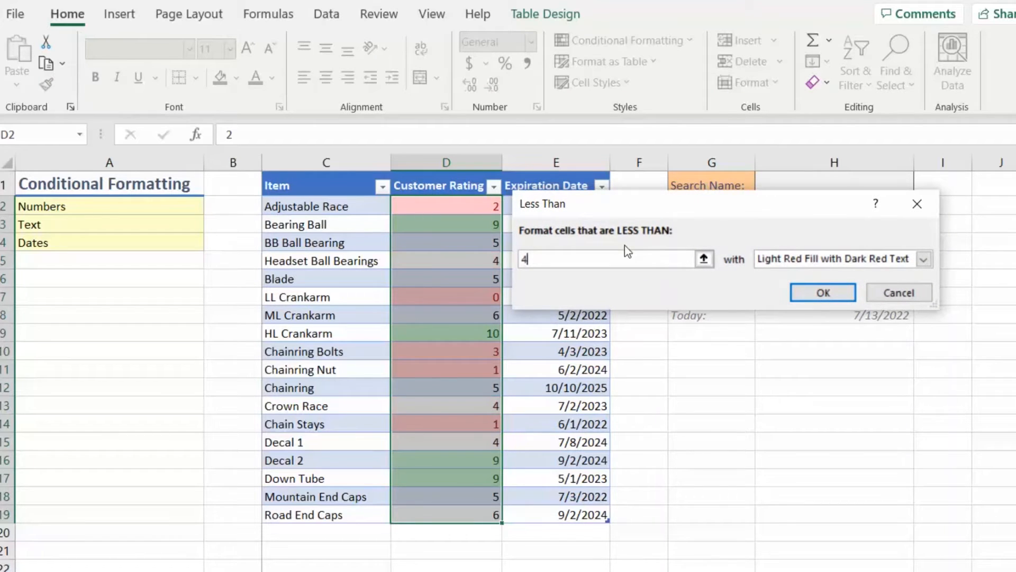
pyautogui.click(924, 259)
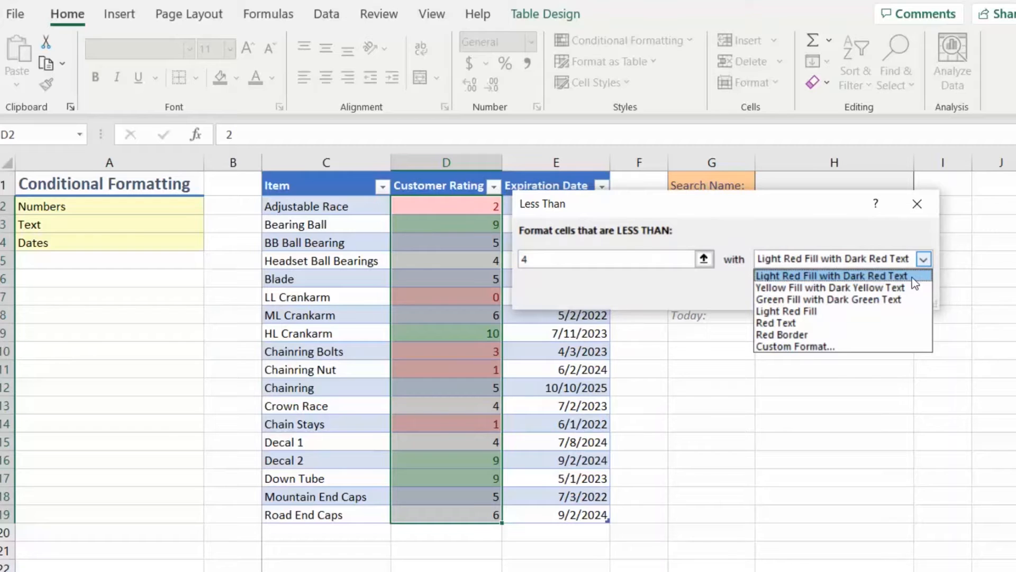
pyautogui.click(903, 276)
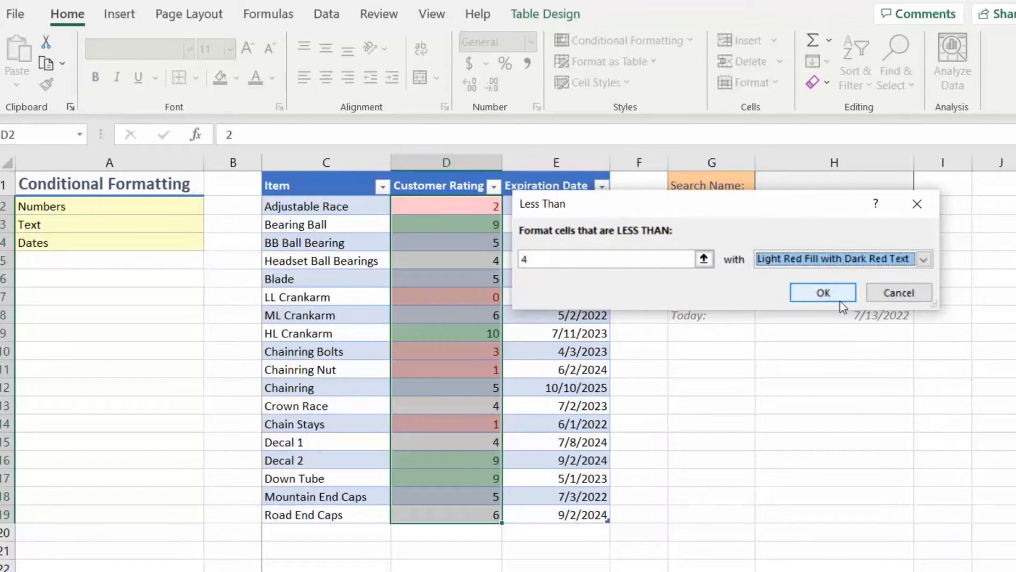
pyautogui.click(821, 294)
pyautogui.click(817, 400)
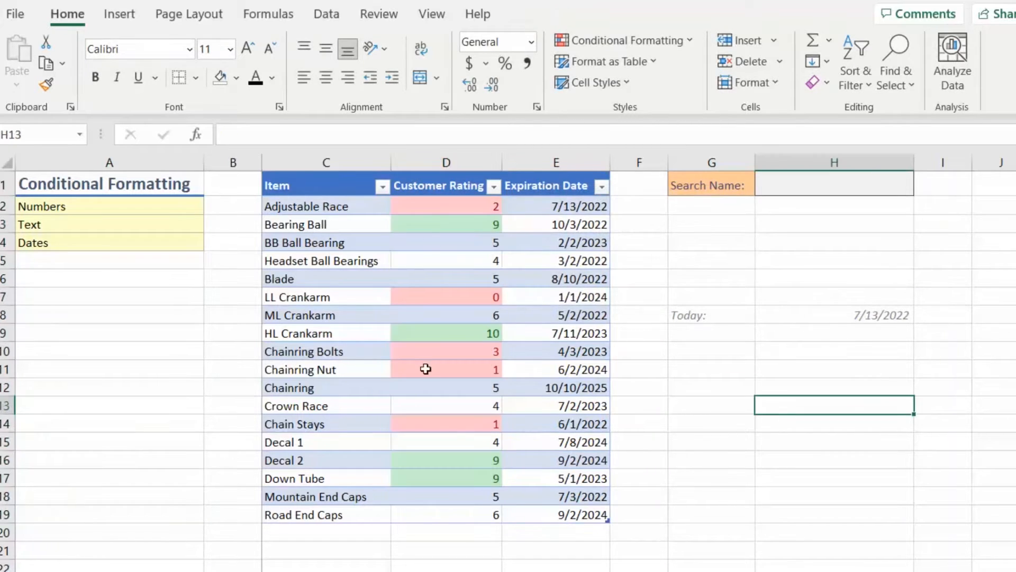
pyautogui.click(429, 241)
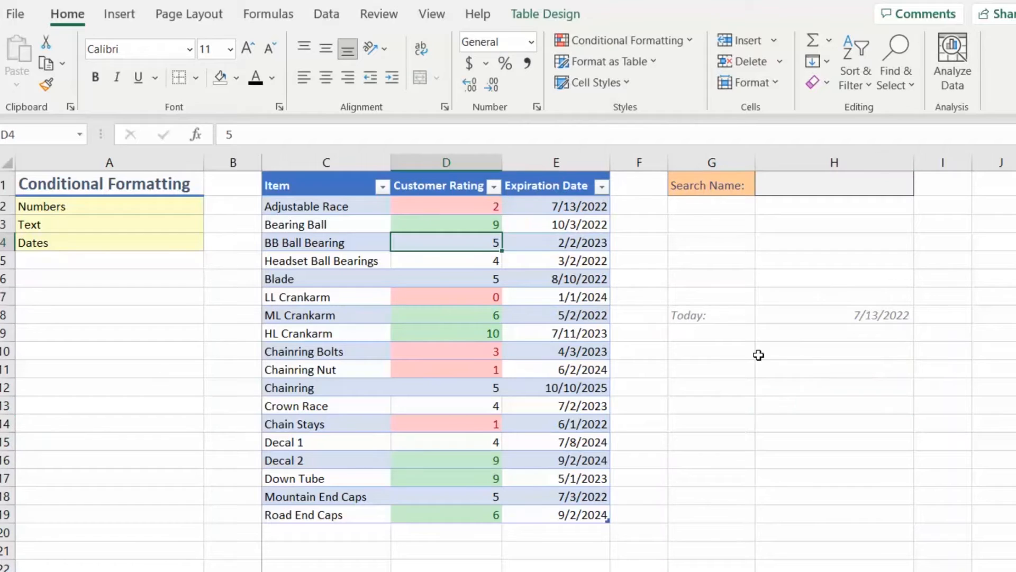
# Enter Decal as the search name in cell H1
pyautogui.click(61, 225)
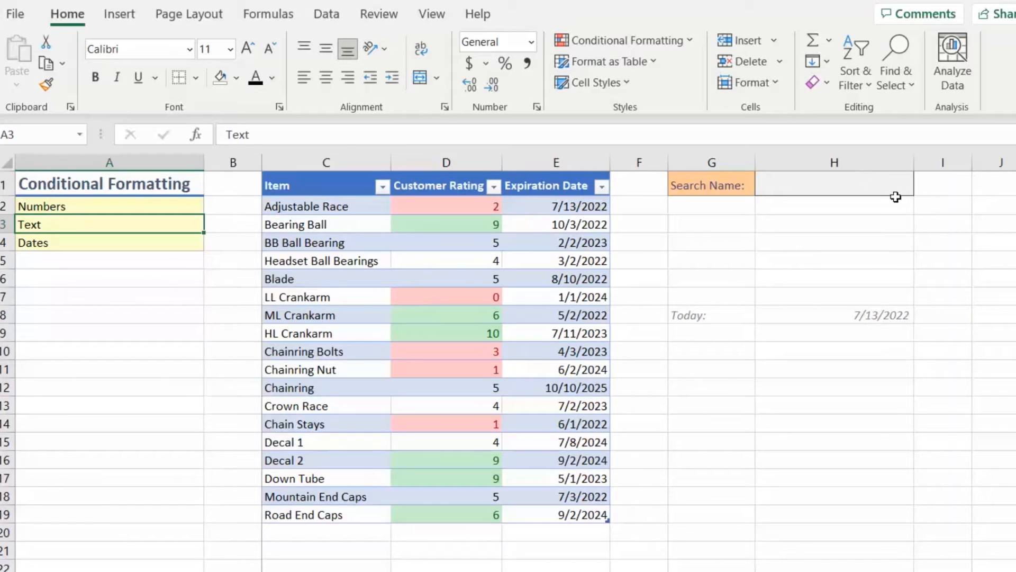
pyautogui.click(848, 183)
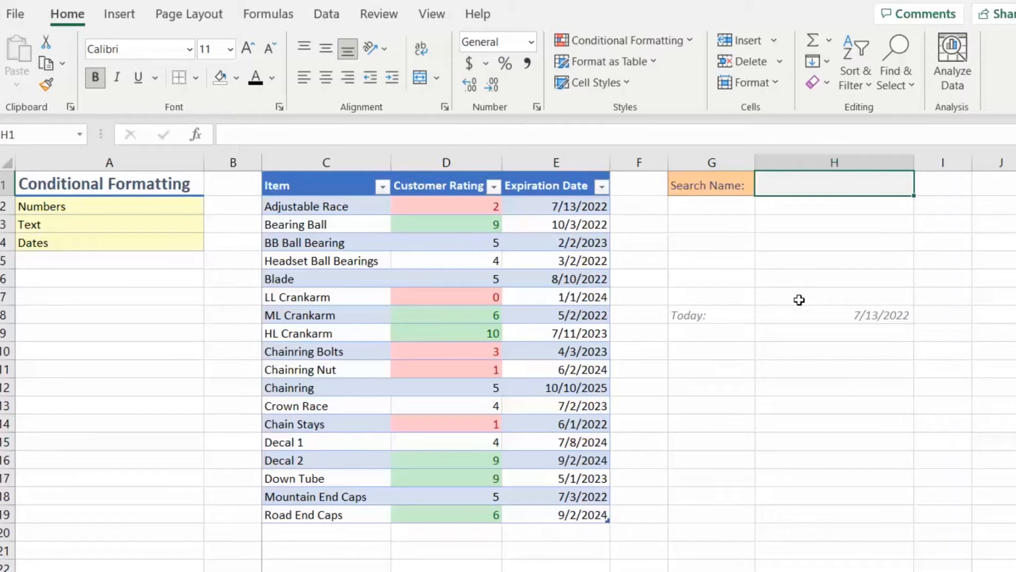
pyautogui.write('D')
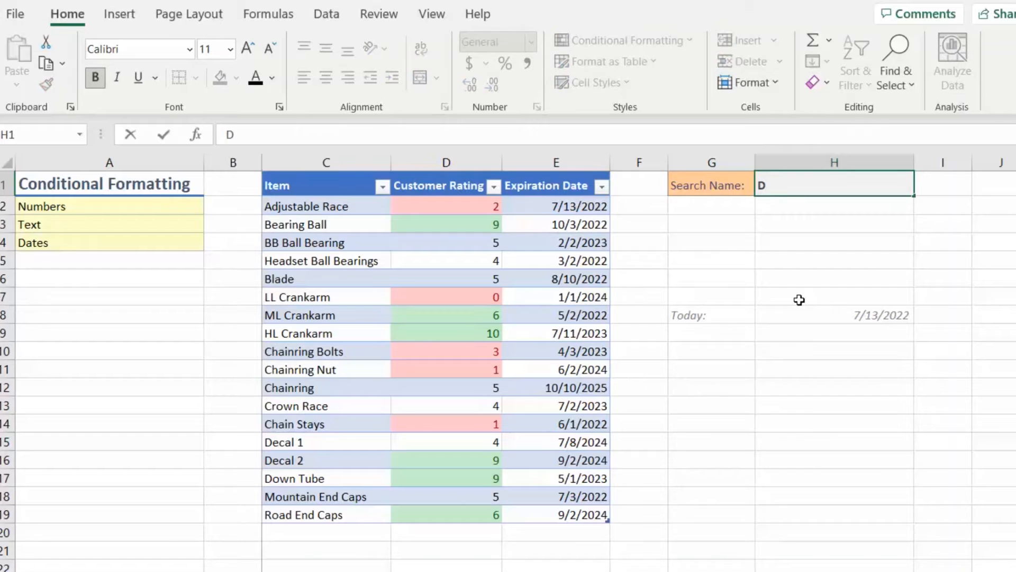
pyautogui.write('ecal')
pyautogui.click(799, 300)
pyautogui.click(828, 191)
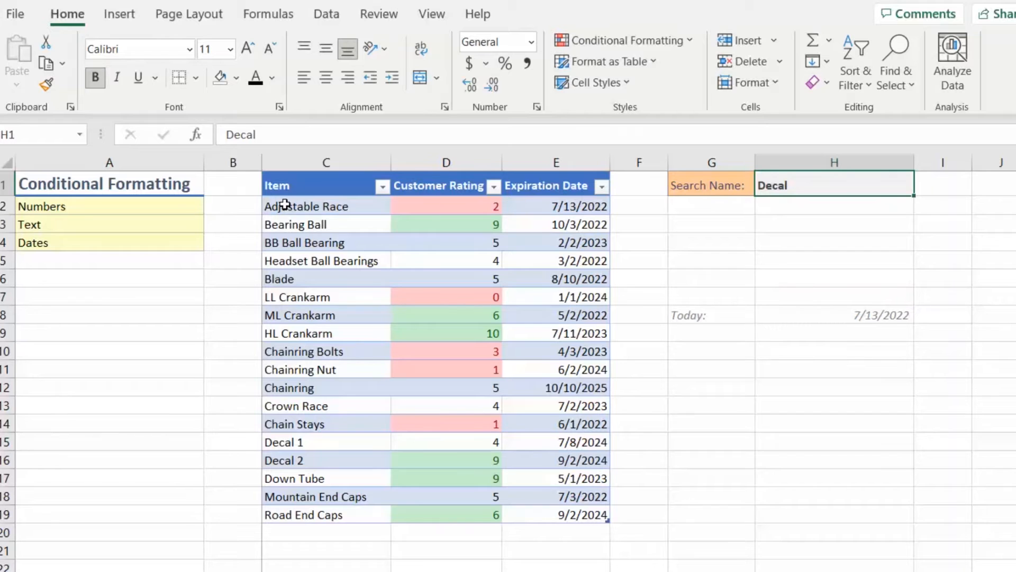
# Set up a Text that Contains highlight rule on the Item entries C2 to C19, matching the text in cell H1
pyautogui.moveTo(286, 208); pyautogui.dragTo(288, 514)
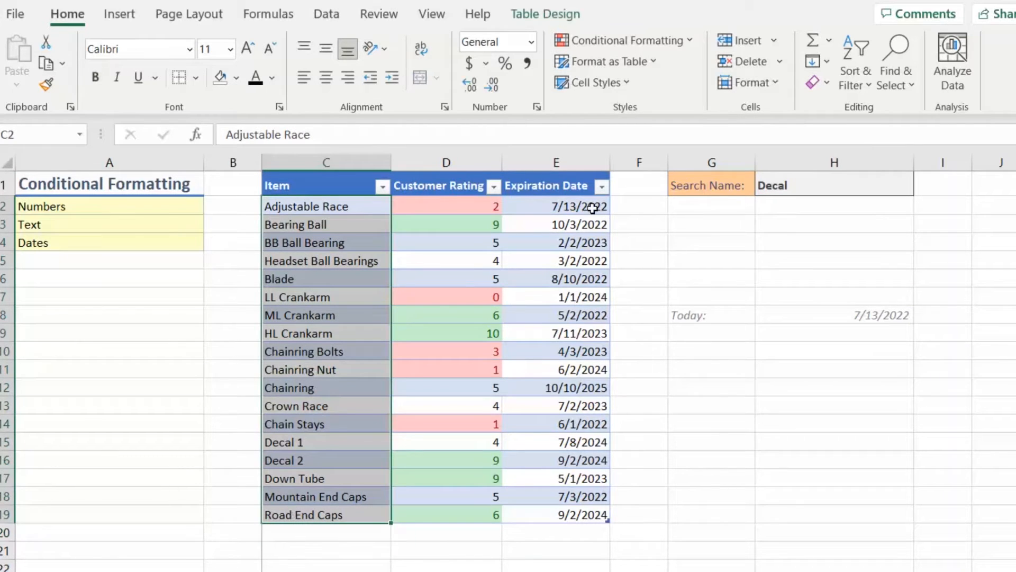
pyautogui.click(690, 43)
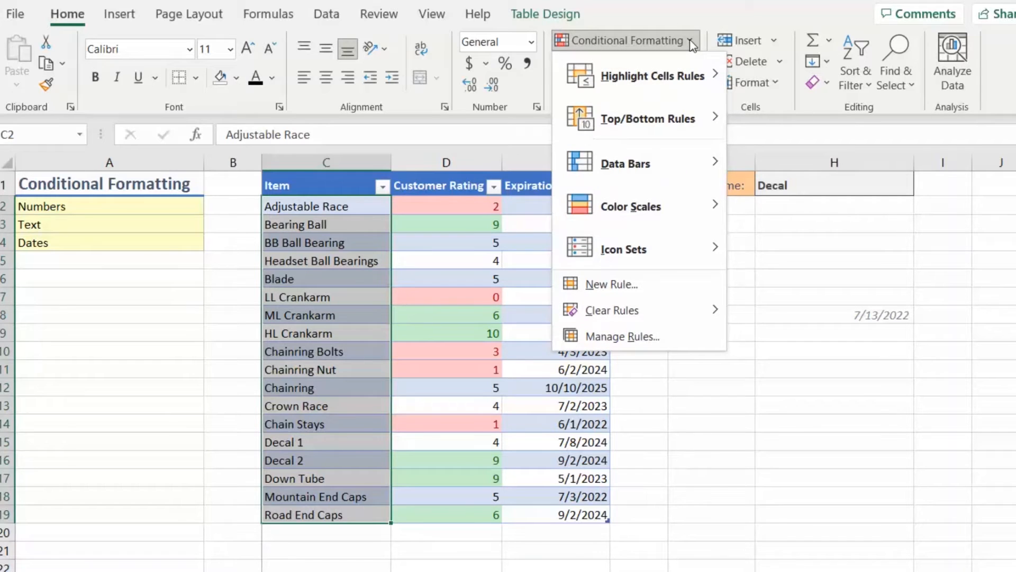
pyautogui.moveTo(699, 80)
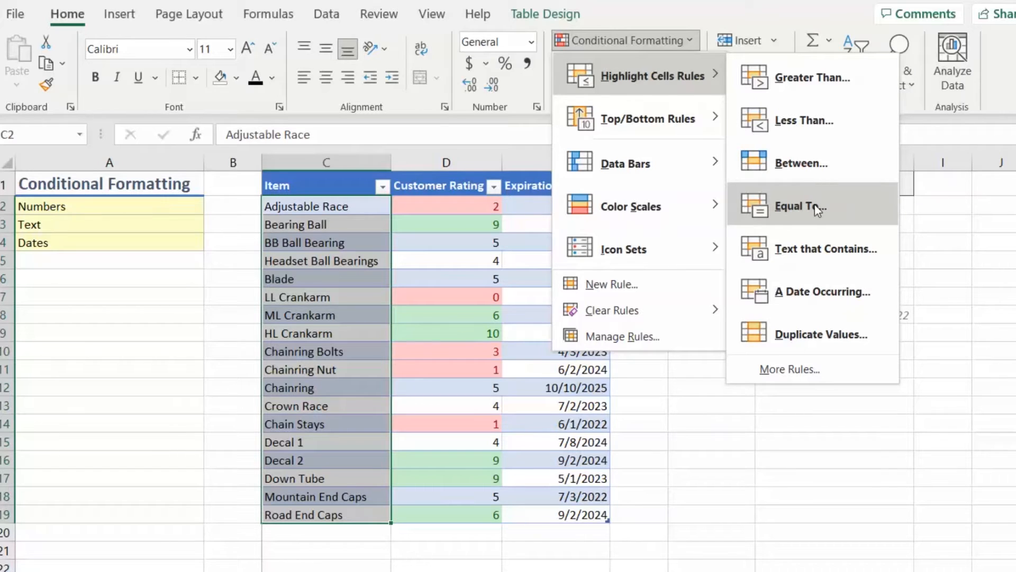
pyautogui.click(827, 246)
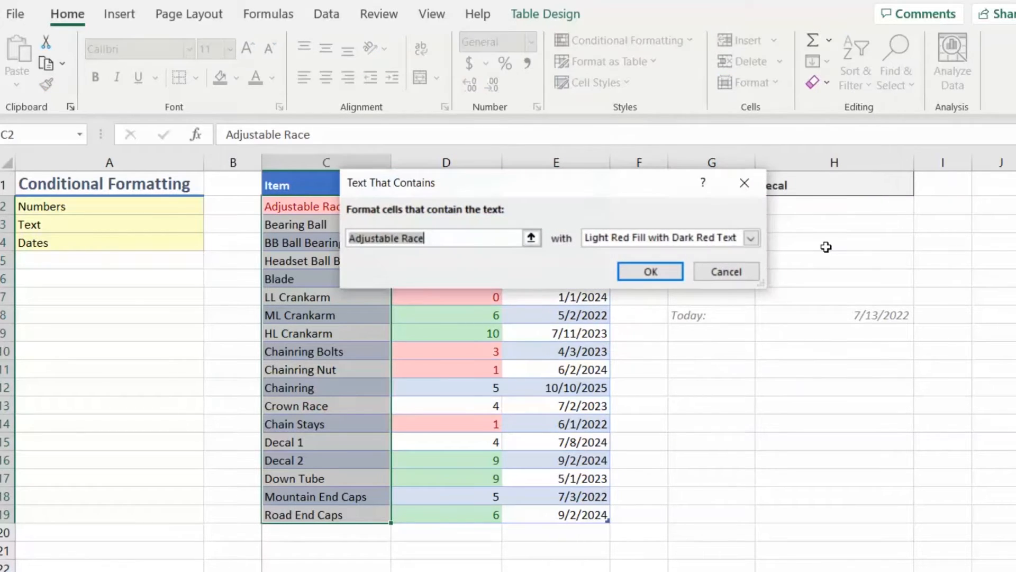
pyautogui.moveTo(675, 260); pyautogui.dragTo(798, 291)
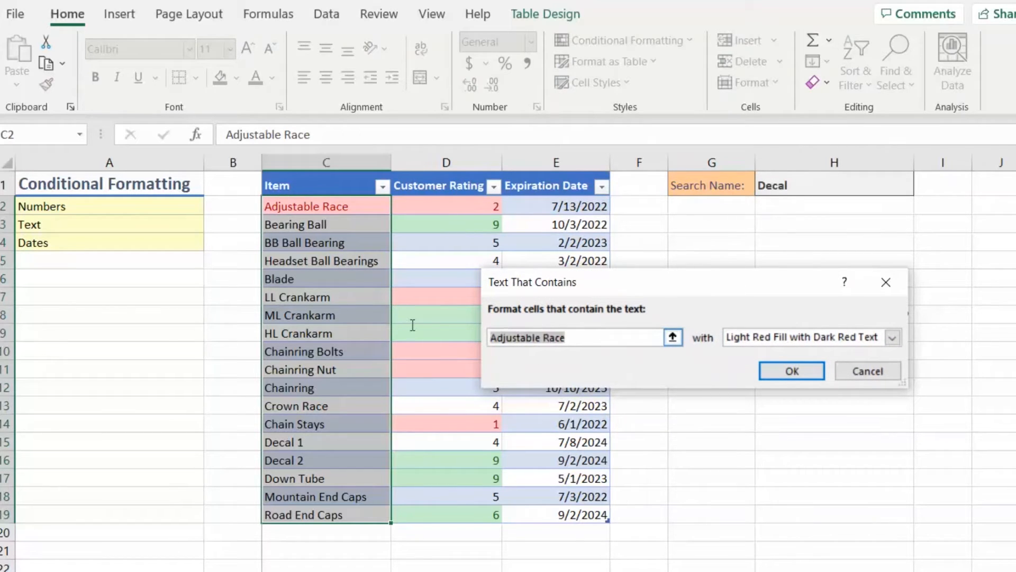
pyautogui.press('BackSpace')
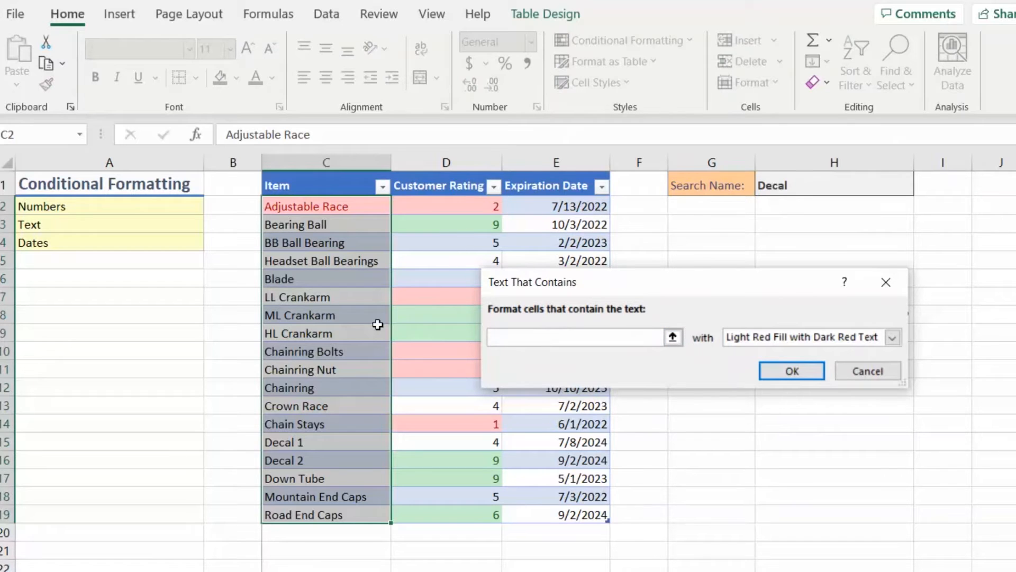
pyautogui.click(814, 183)
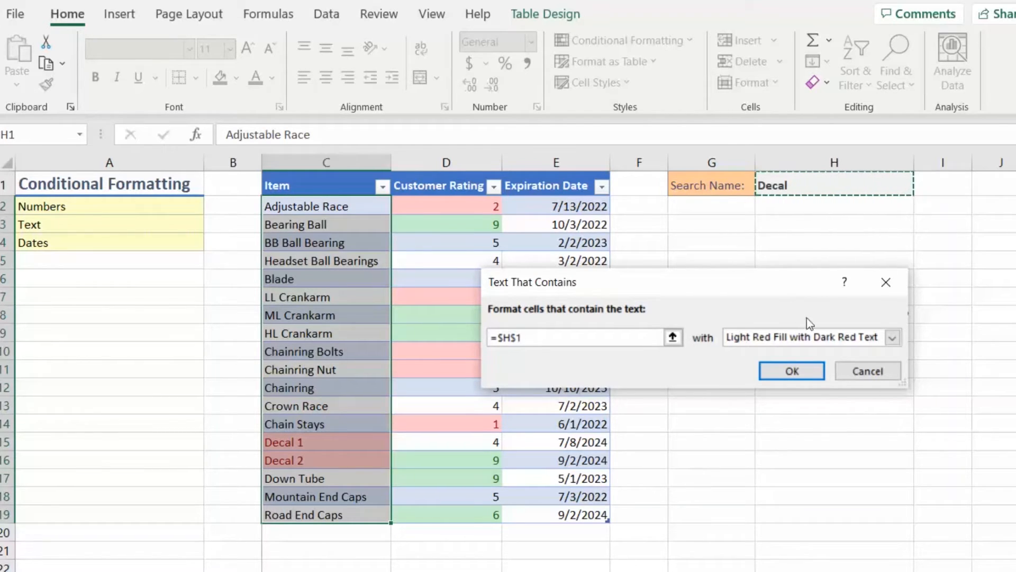
# Give the search-name highlight rule a custom format with a bright purple fill from the standard colors, and apply it
pyautogui.click(897, 339)
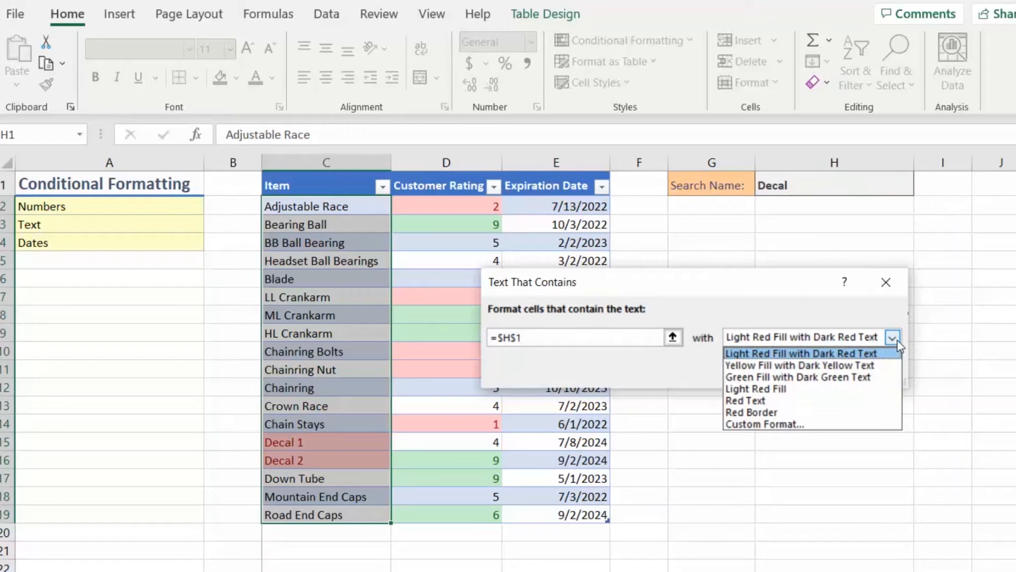
pyautogui.click(812, 424)
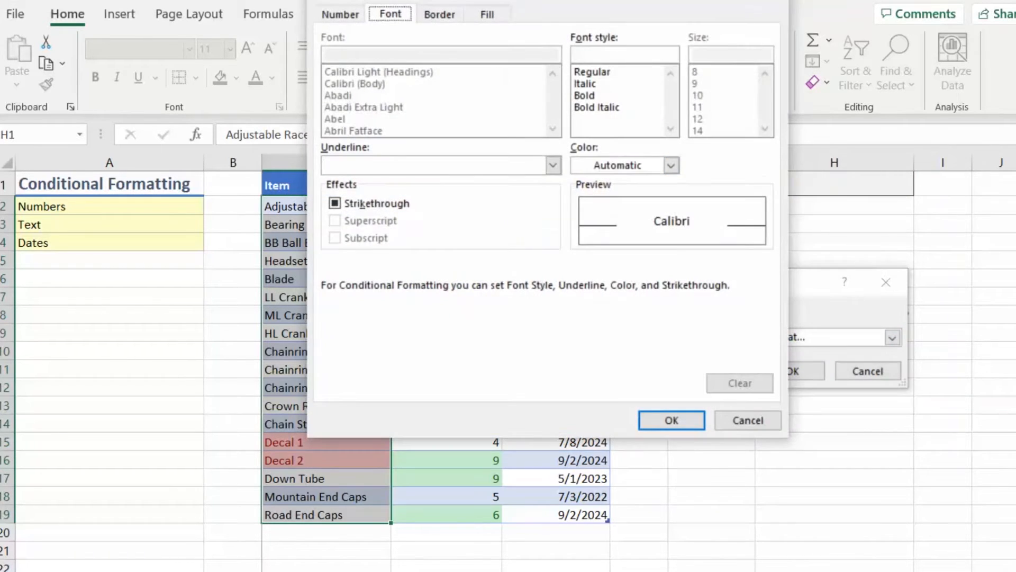
pyautogui.moveTo(569, 0); pyautogui.dragTo(564, 51)
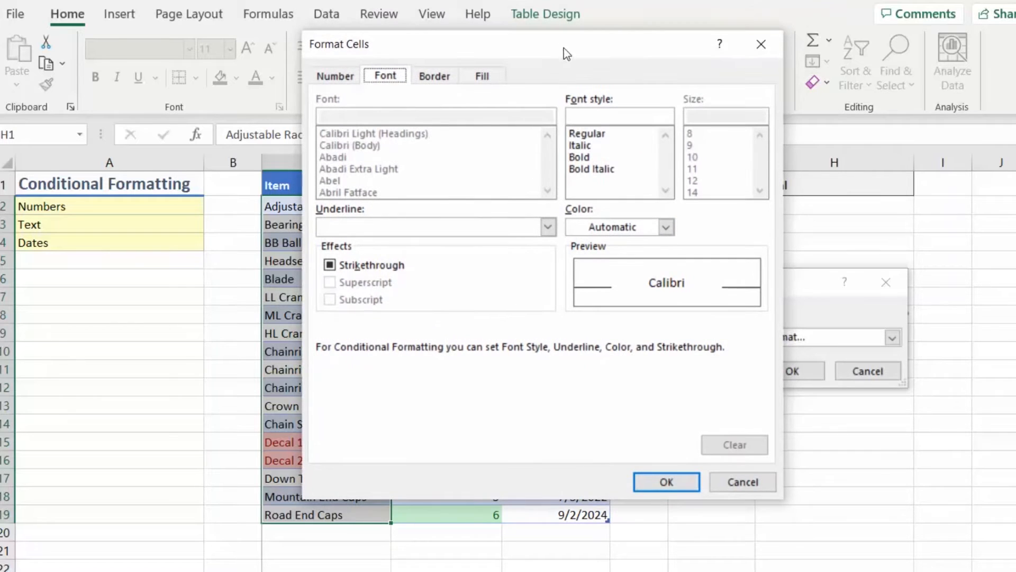
pyautogui.click(486, 78)
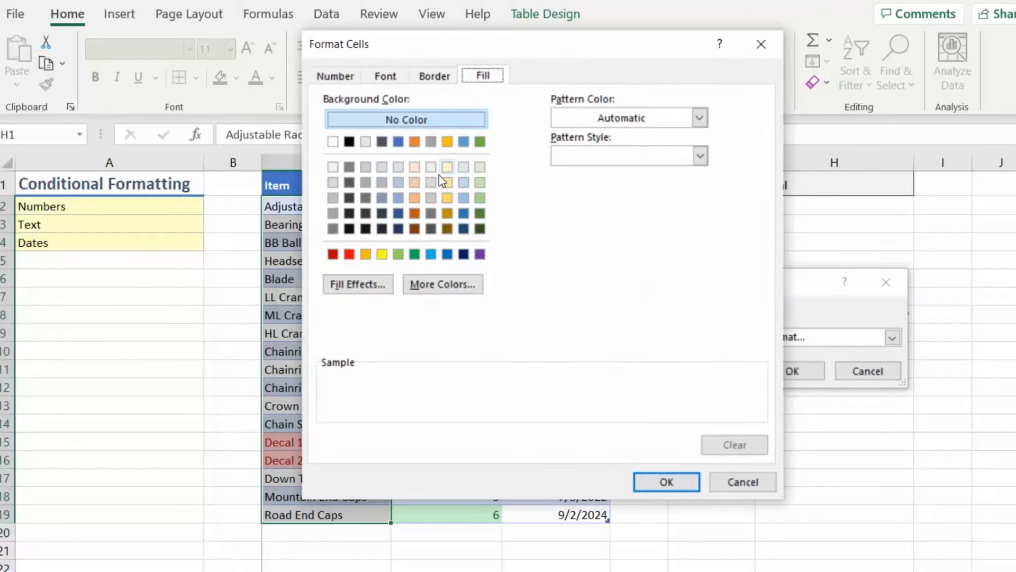
pyautogui.click(455, 295)
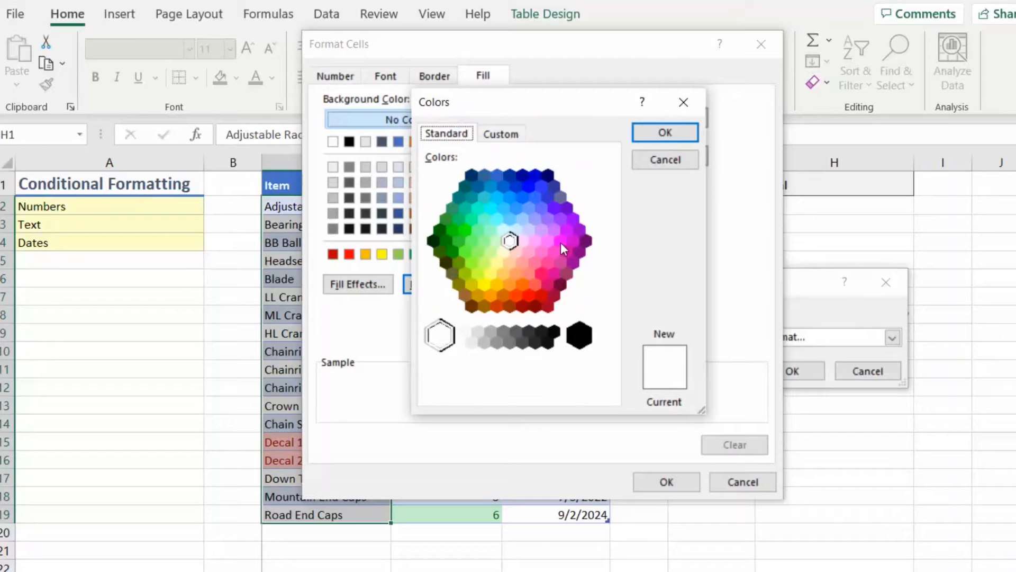
pyautogui.click(566, 229)
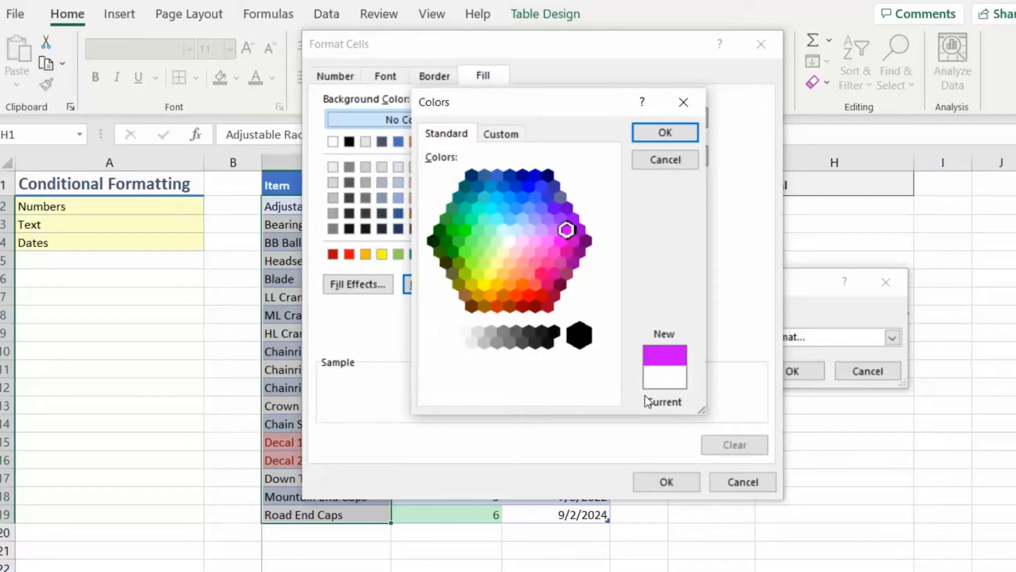
pyautogui.click(666, 133)
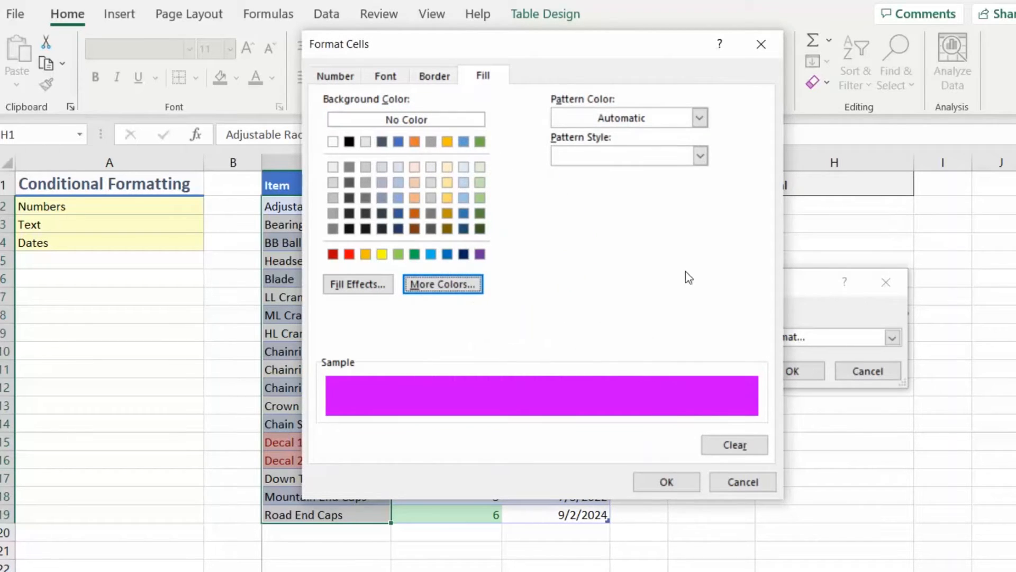
pyautogui.click(667, 482)
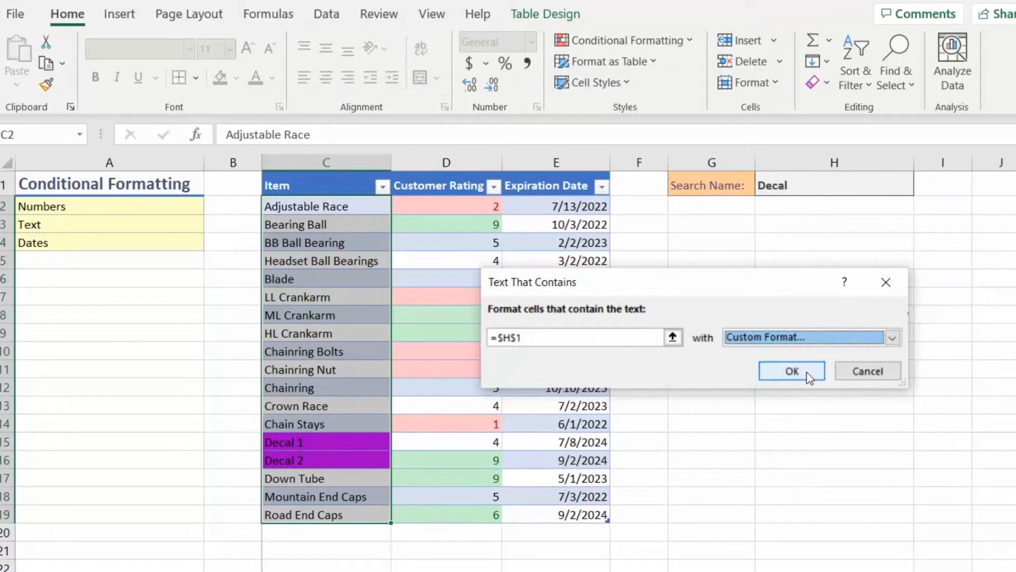
pyautogui.click(807, 372)
pyautogui.click(794, 333)
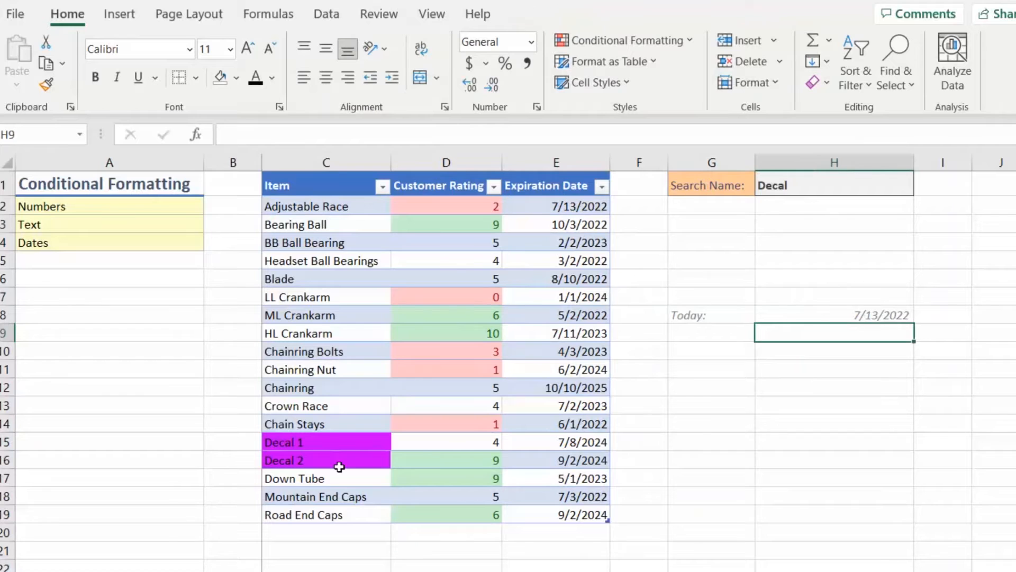
pyautogui.click(320, 460)
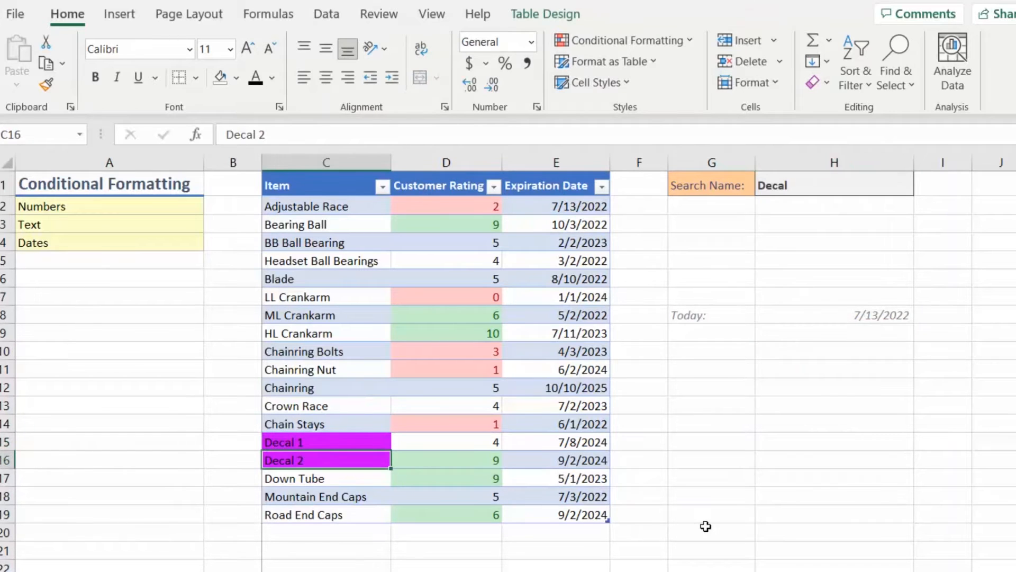
# Test the search-name highlight by entering Blade and ch in cell H1
pyautogui.click(805, 190)
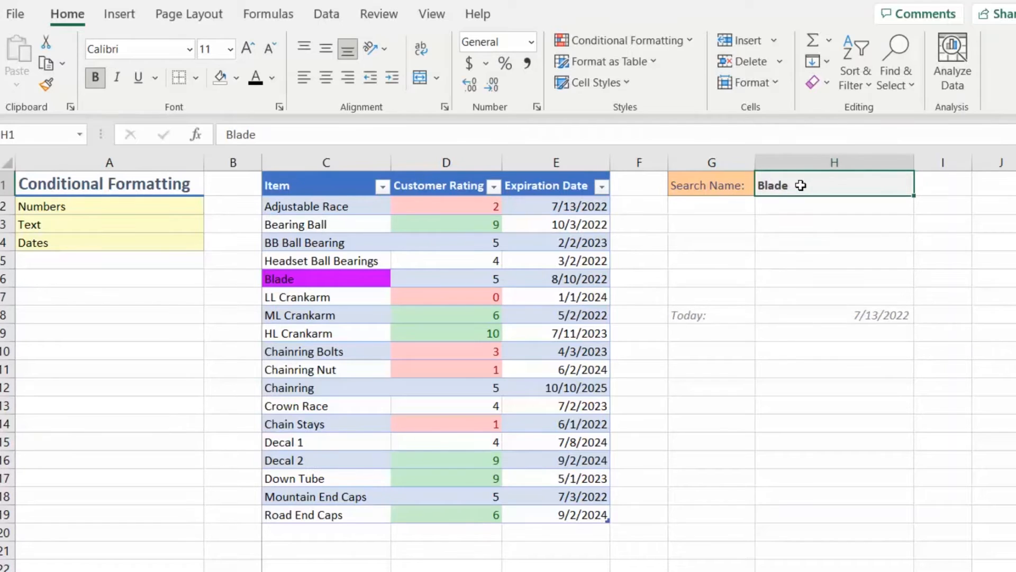
pyautogui.write('ch')
pyautogui.click(793, 255)
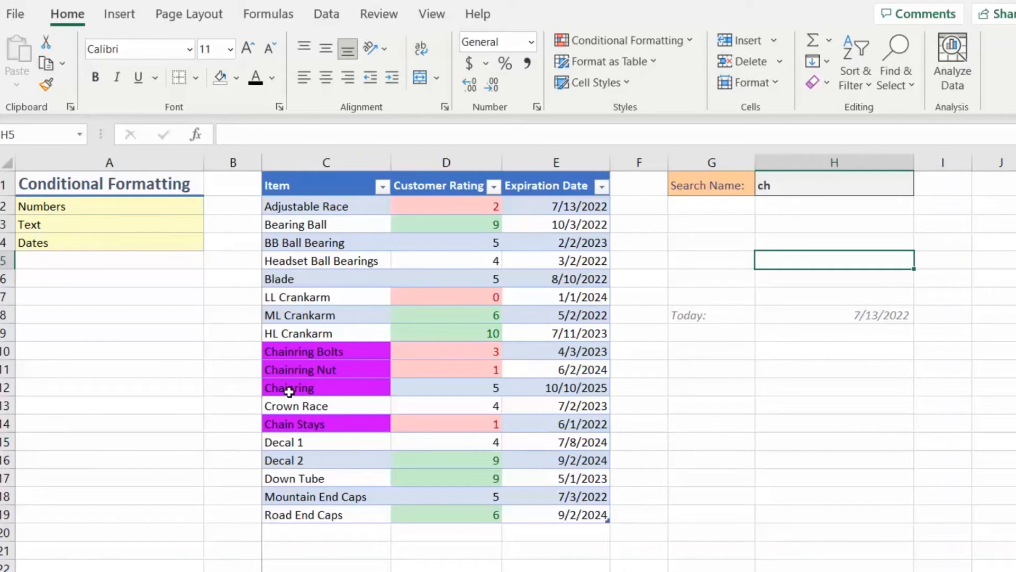
pyautogui.click(729, 458)
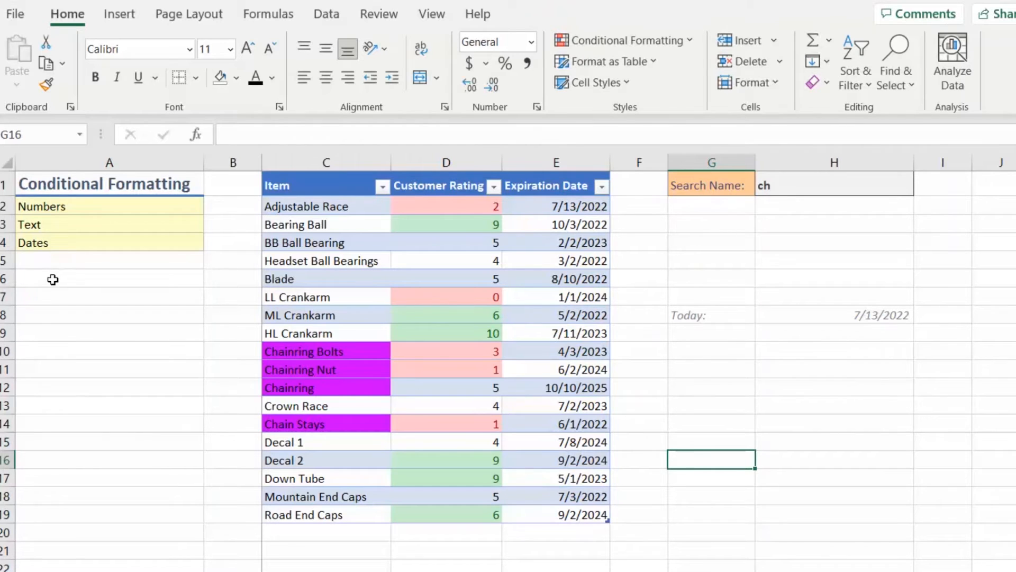
# Start a new formula-based formatting rule for the Expiration Date entries E2 to E19
pyautogui.click(53, 241)
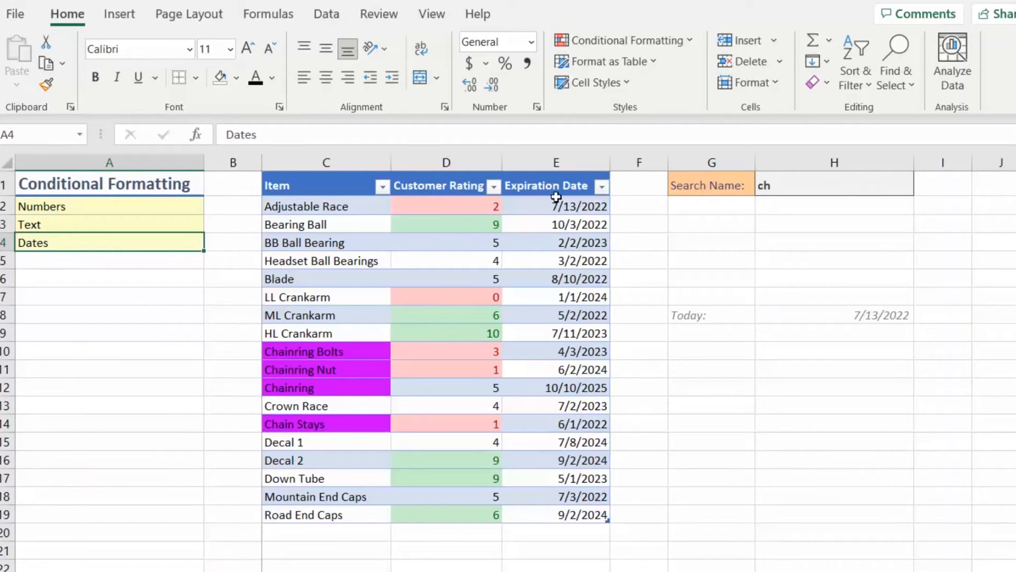
pyautogui.click(535, 173)
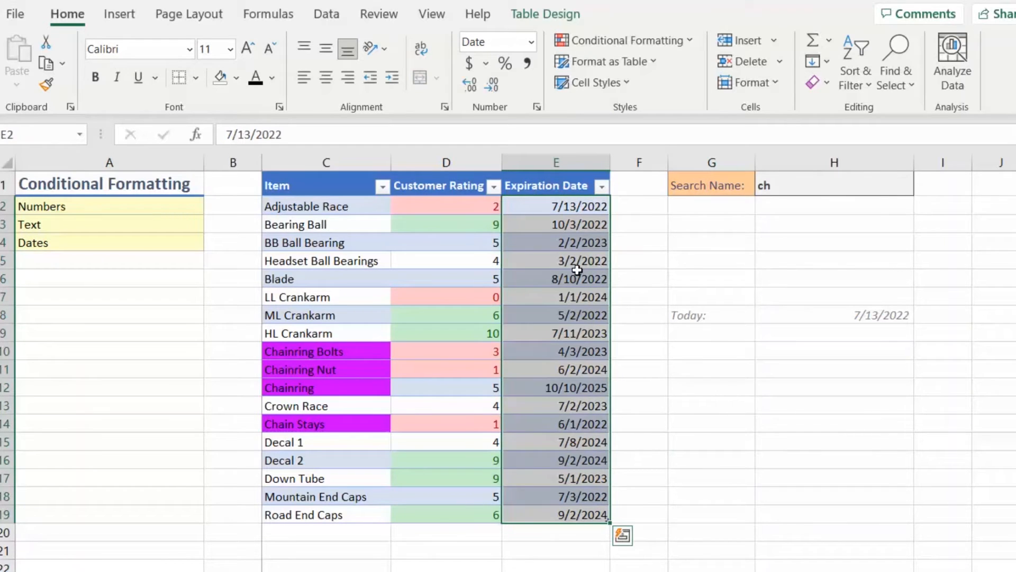
pyautogui.click(687, 41)
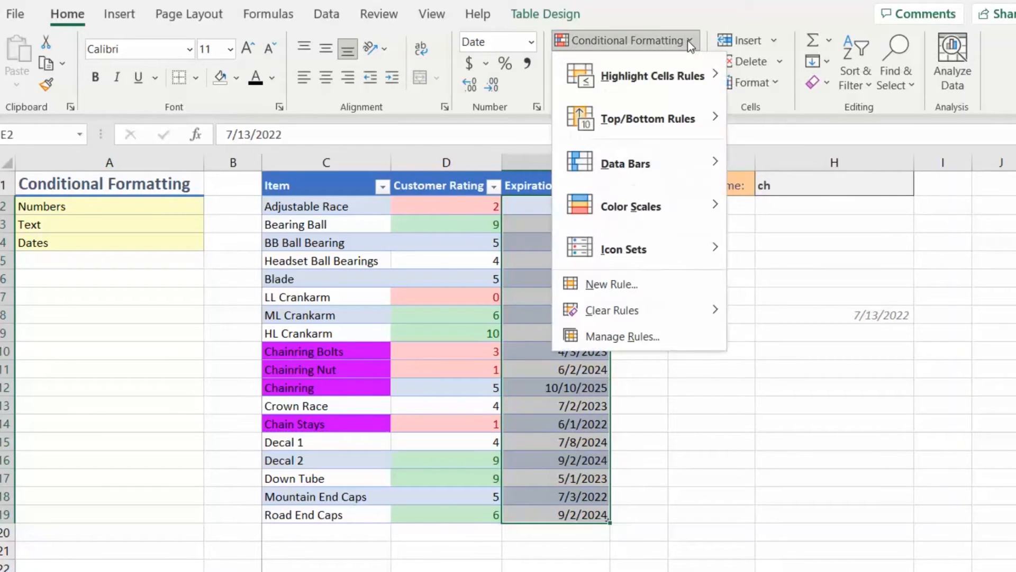
pyautogui.click(644, 287)
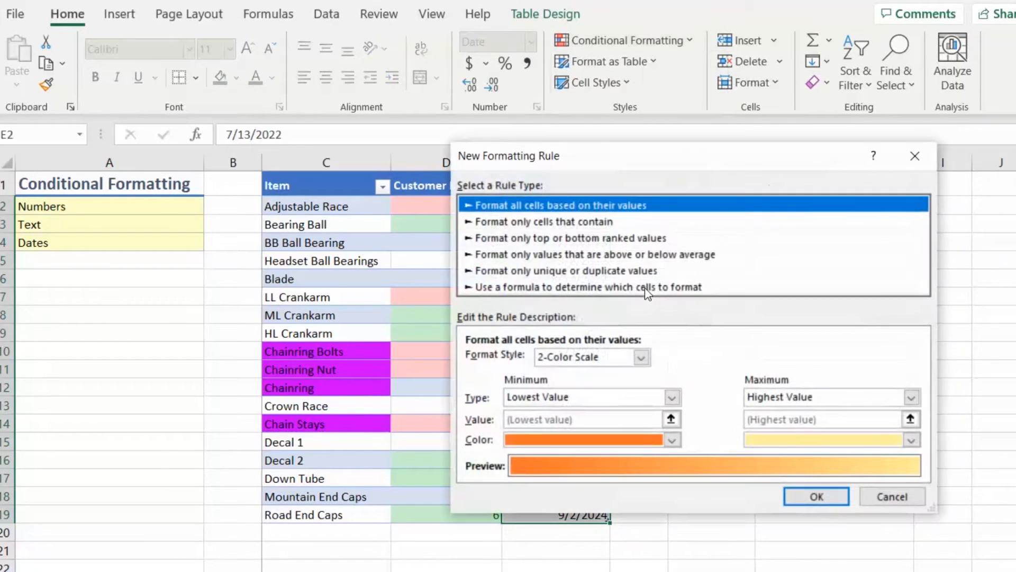
pyautogui.moveTo(615, 159); pyautogui.dragTo(499, 62)
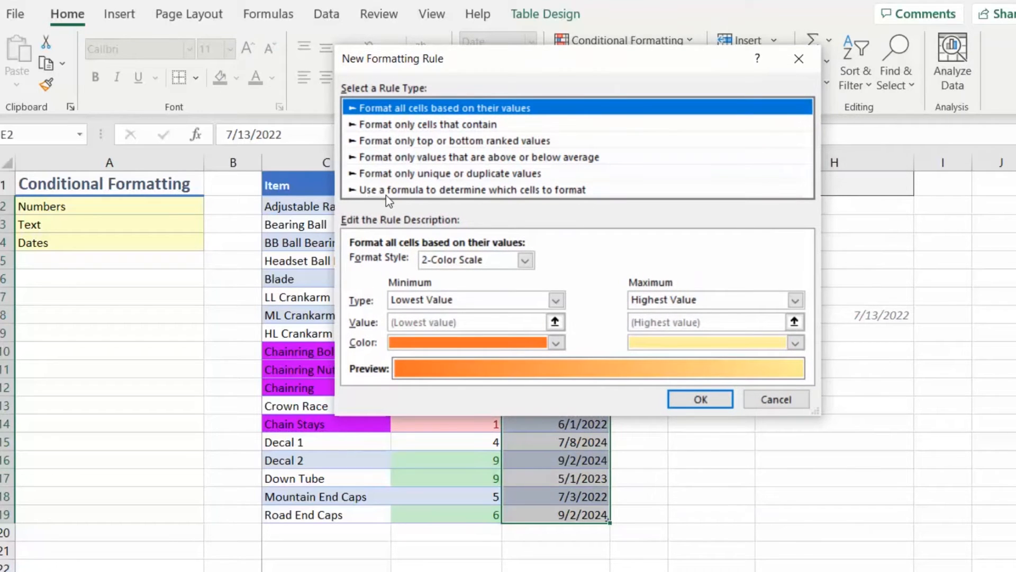
pyautogui.click(554, 191)
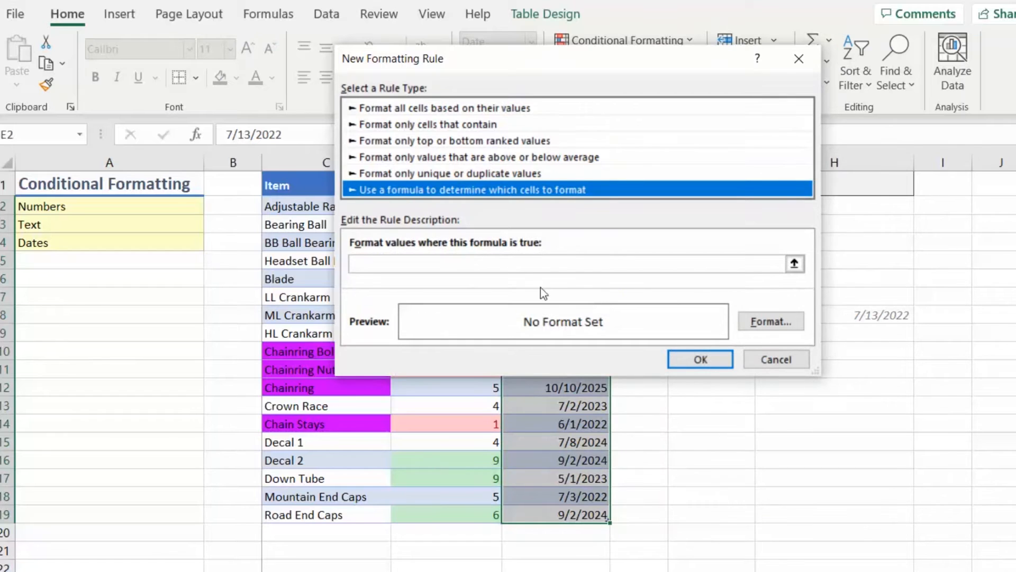
pyautogui.moveTo(567, 53); pyautogui.dragTo(243, 111)
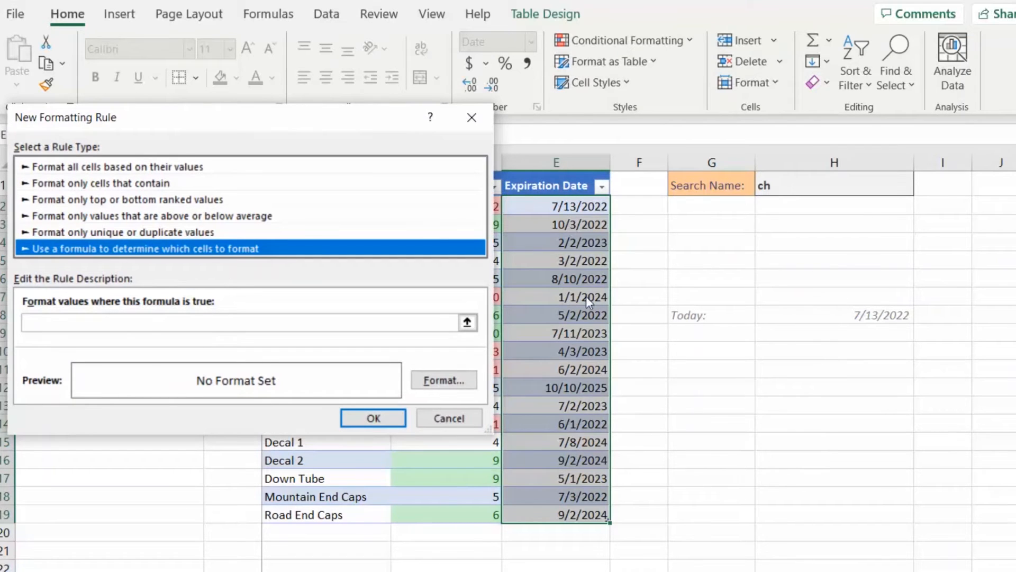
# Enter =e2<today() as the rule's formula to match expiration dates before today
pyautogui.click(152, 322)
pyautogui.write('=')
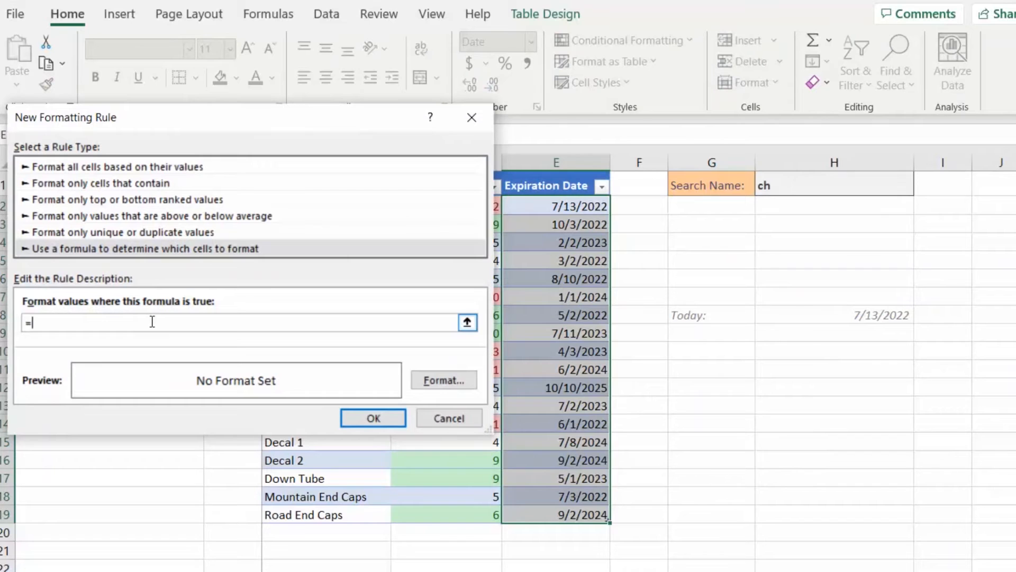
pyautogui.moveTo(243, 122); pyautogui.dragTo(250, 232)
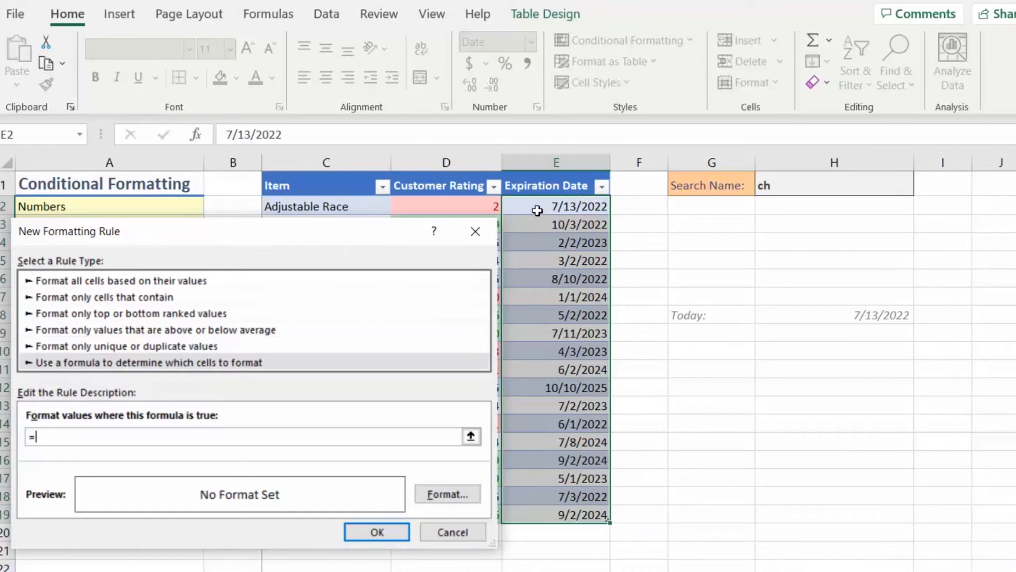
pyautogui.write('e2<today(')
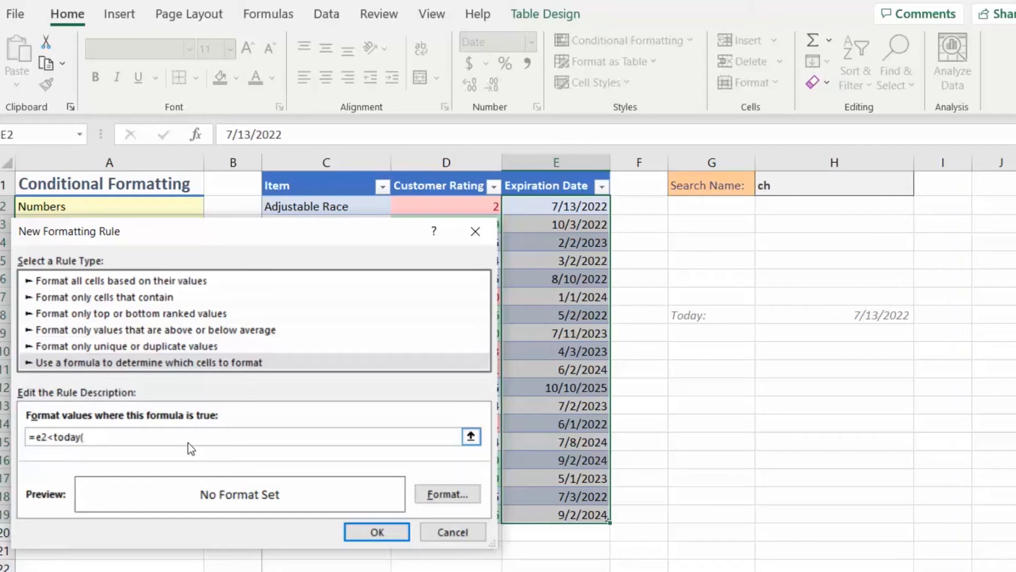
pyautogui.write(')')
# Set a red fill as the rule's format and apply the rule to the expiration dates
pyautogui.click(466, 494)
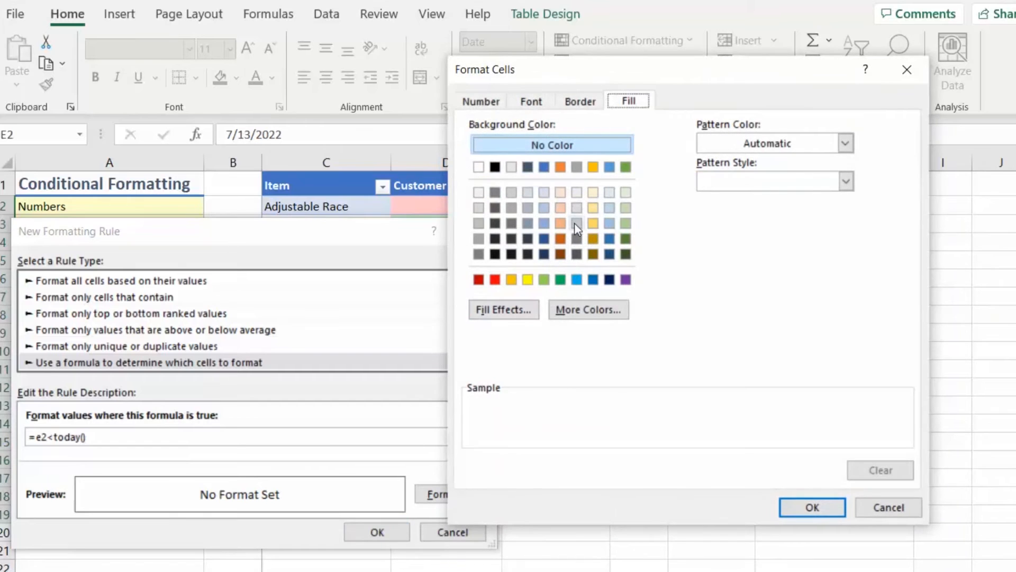
pyautogui.click(494, 279)
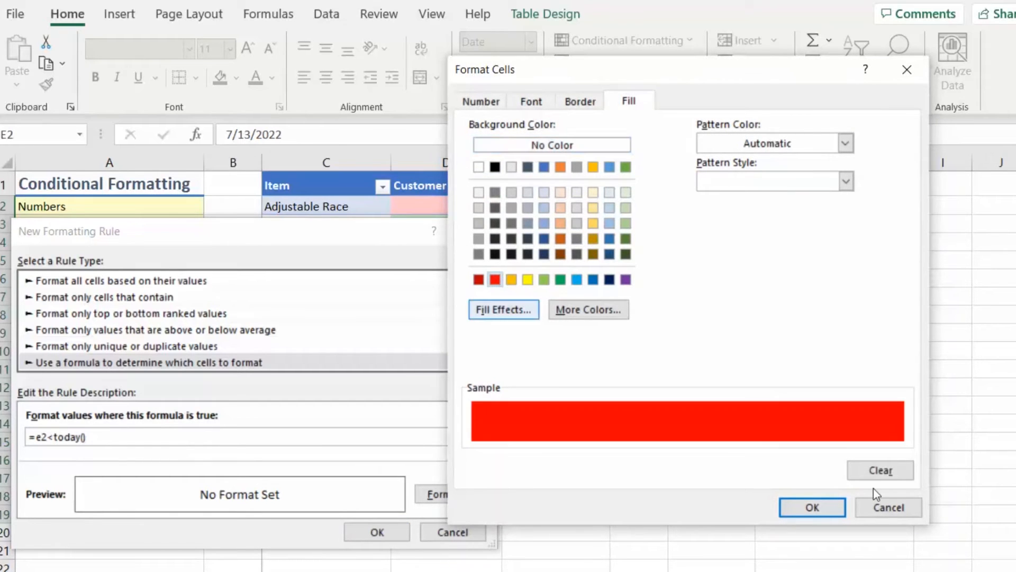
pyautogui.click(812, 507)
pyautogui.click(376, 532)
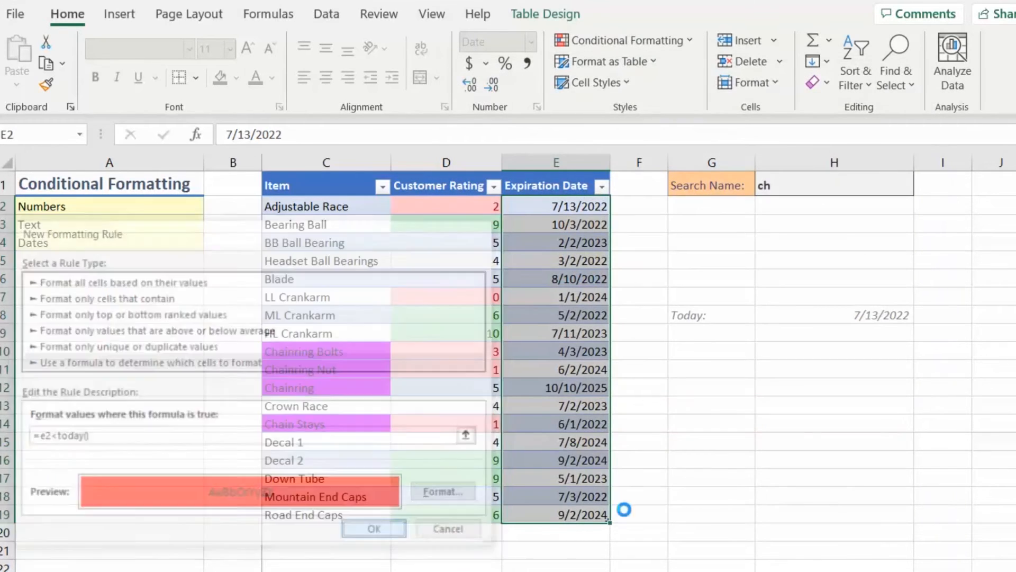
pyautogui.click(793, 427)
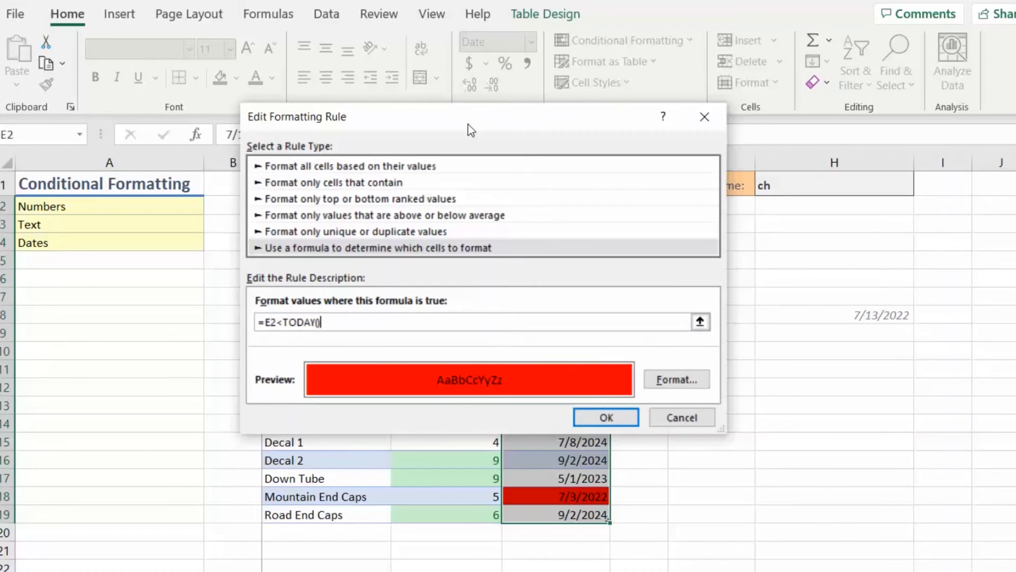
# Reselect cell E2 as the date reference in the expiration rule's formula, and remove the dollar signs to make it relative
pyautogui.moveTo(467, 125); pyautogui.dragTo(164, 121)
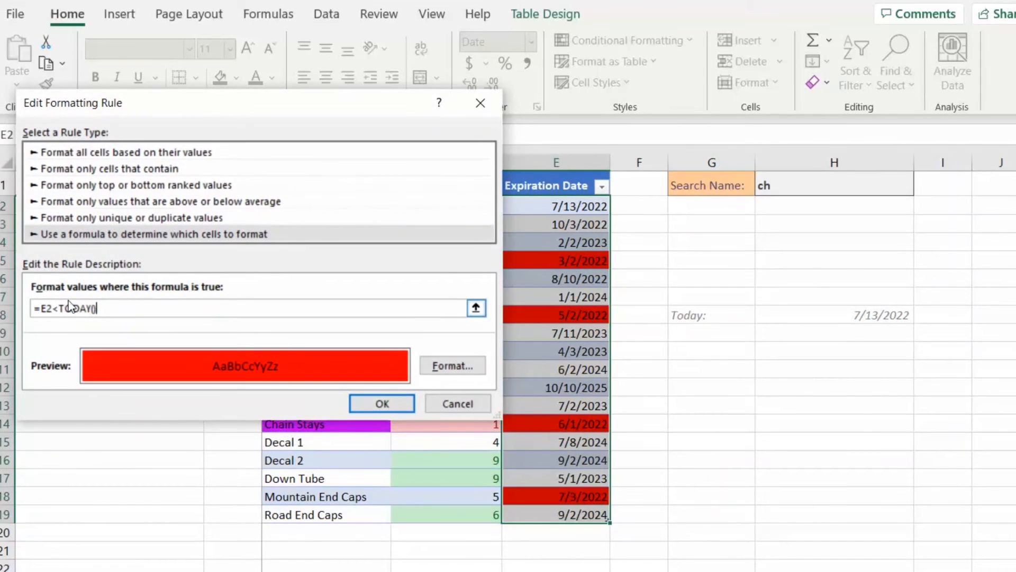
pyautogui.click(50, 313)
pyautogui.press('BackSpace')
pyautogui.press('BackSpace')
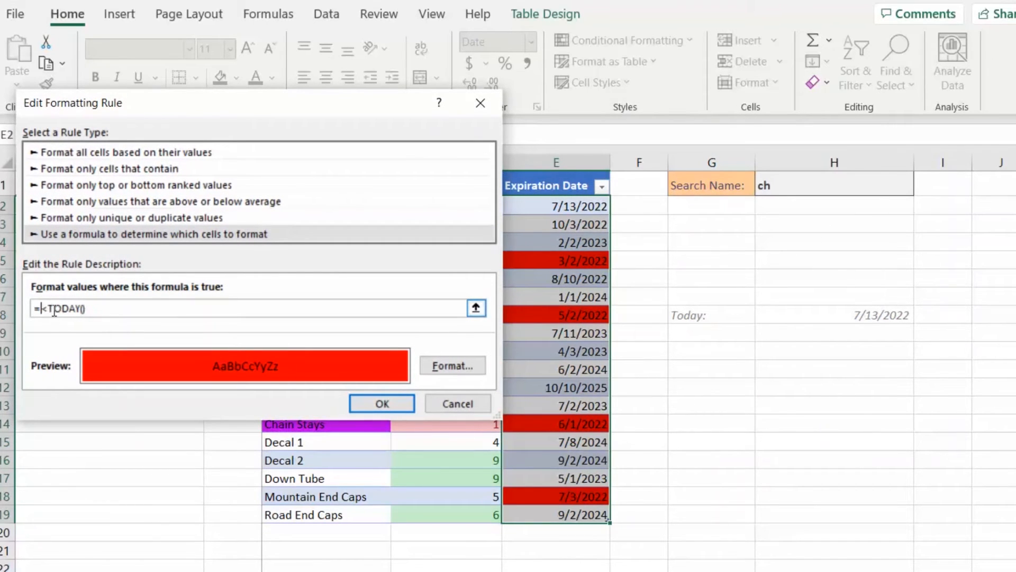
pyautogui.click(578, 206)
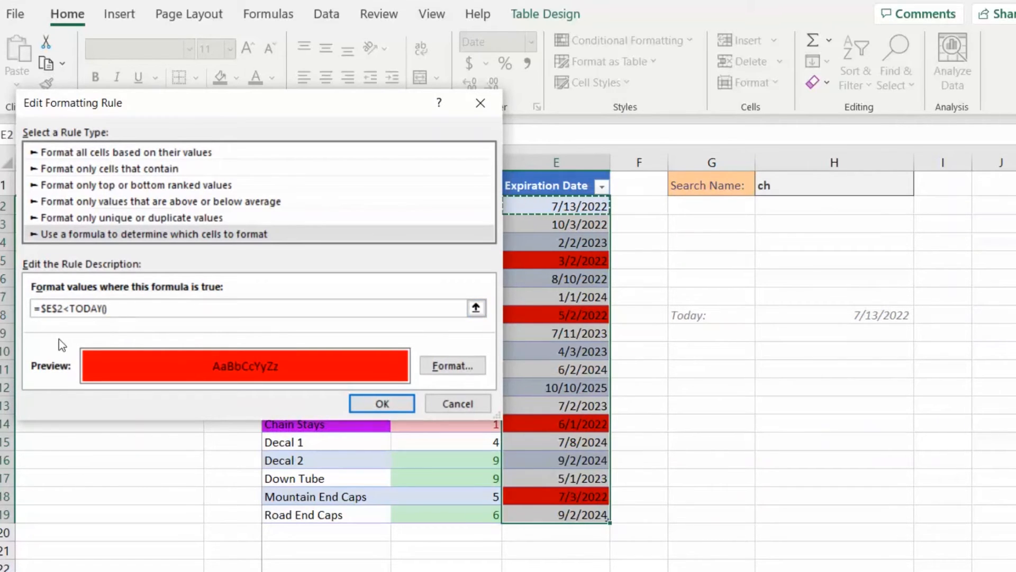
pyautogui.doubleClick(46, 311)
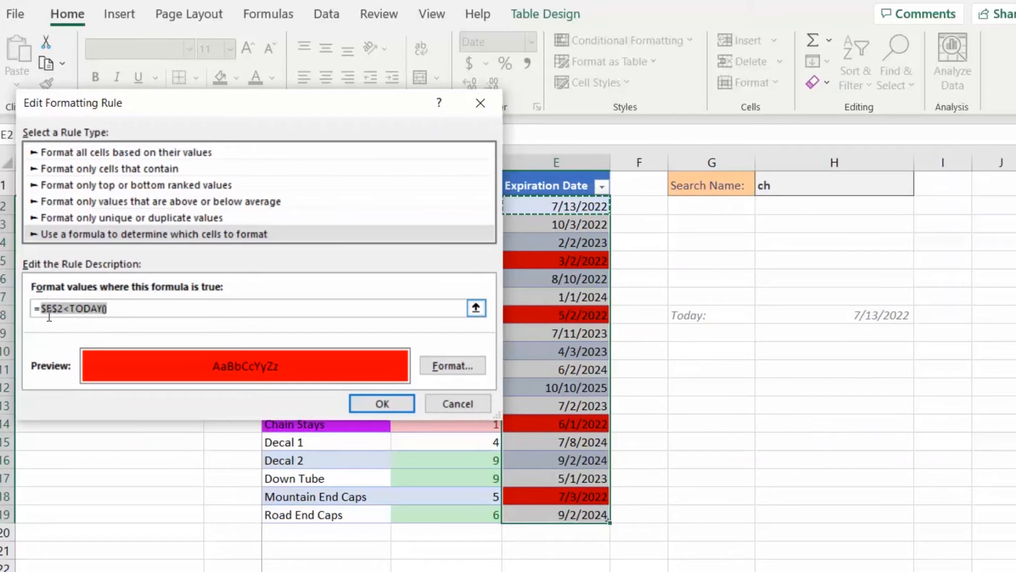
pyautogui.moveTo(48, 316); pyautogui.dragTo(72, 322)
pyautogui.press('Left')
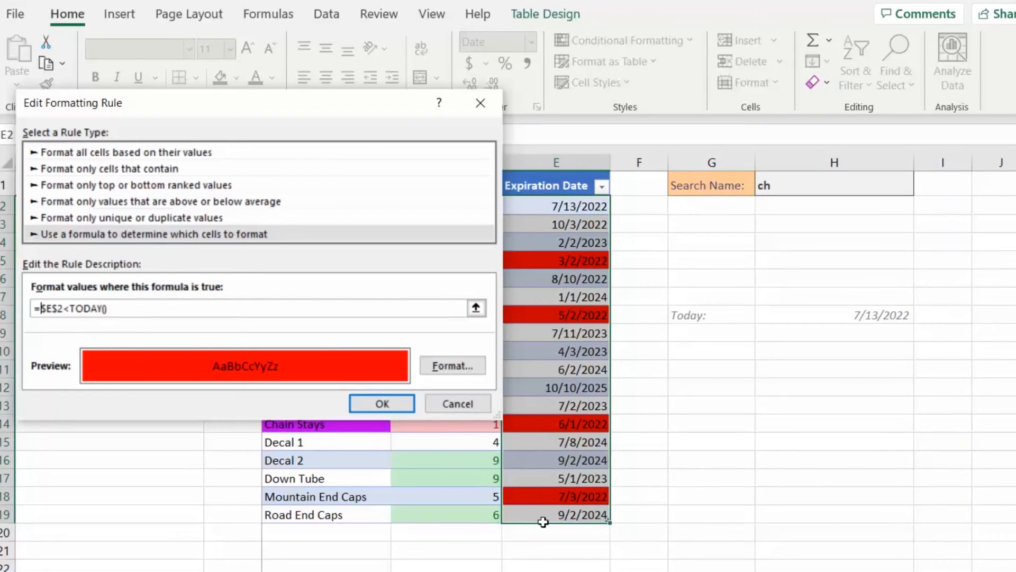
pyautogui.click(46, 309)
pyautogui.press('BackSpace')
pyautogui.click(50, 309)
pyautogui.press('BackSpace')
# Extend the expiration rule's formula to =E2<TODAY()+30 and apply the updated rule
pyautogui.click(107, 309)
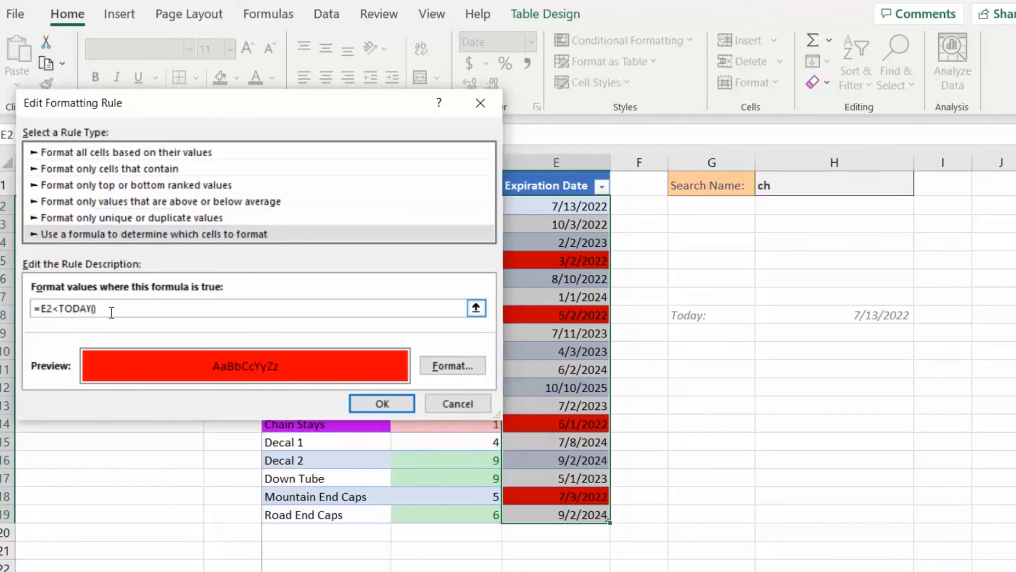
pyautogui.write('+30')
pyautogui.click(390, 403)
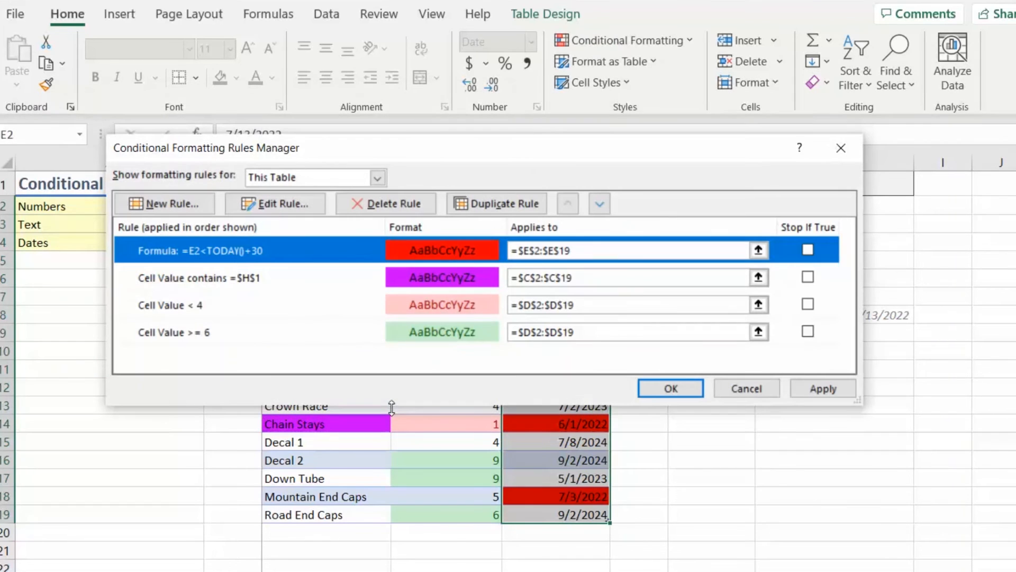
pyautogui.click(822, 390)
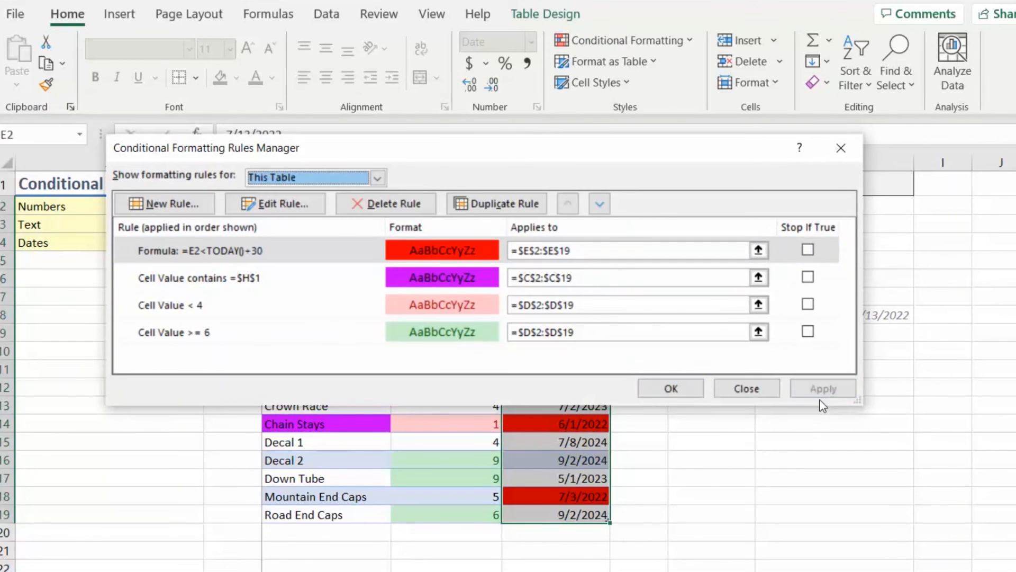
# Close the rules manager and check the Blade item's expiration date against today's date
pyautogui.click(671, 388)
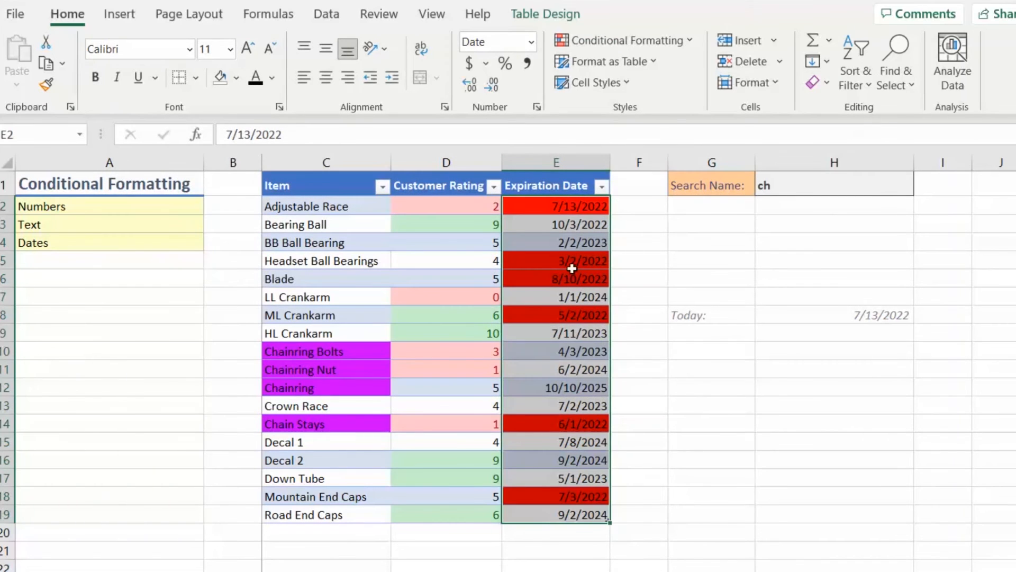
pyautogui.click(570, 277)
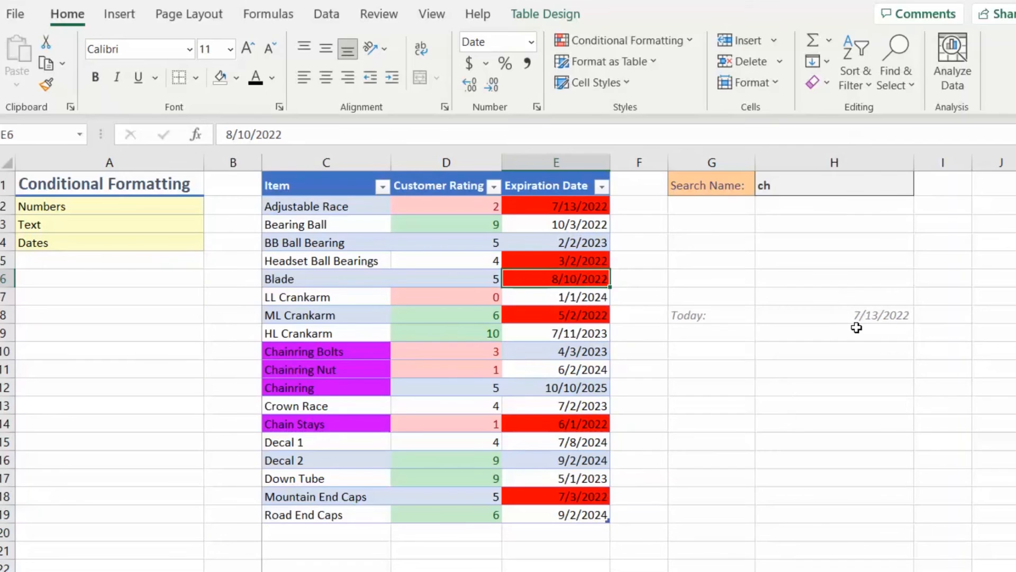
pyautogui.click(861, 384)
# Clear the expiration dates of Chainring Nut and Chainring to test the rule on blank cells
pyautogui.click(572, 370)
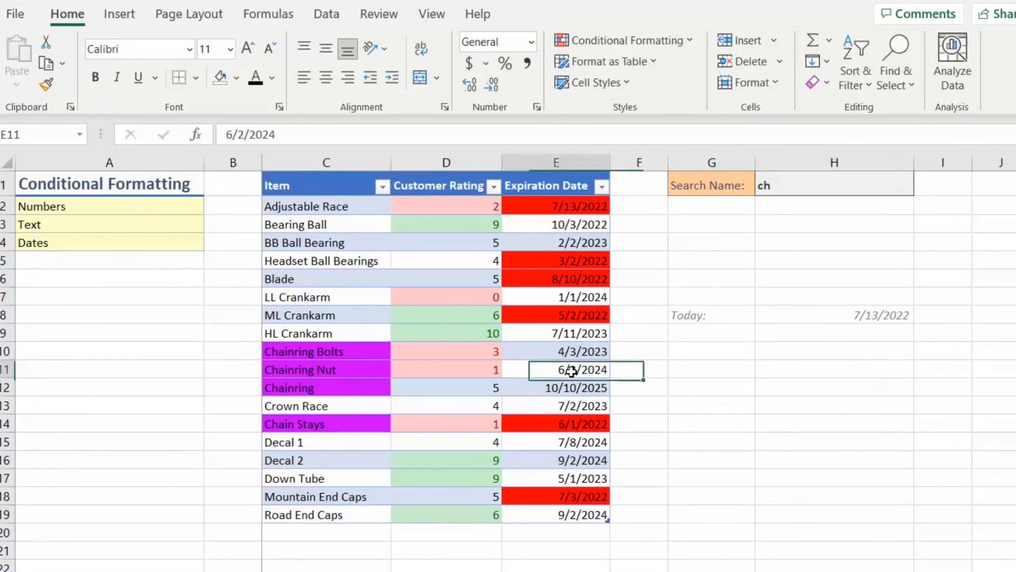
pyautogui.press('Delete')
pyautogui.click(843, 529)
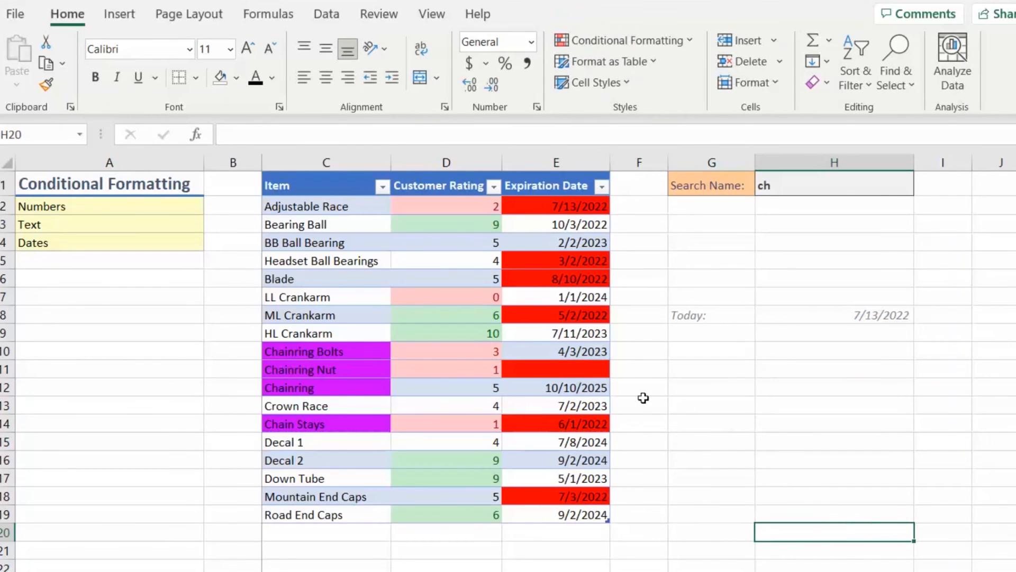
pyautogui.click(595, 387)
pyautogui.press('Delete')
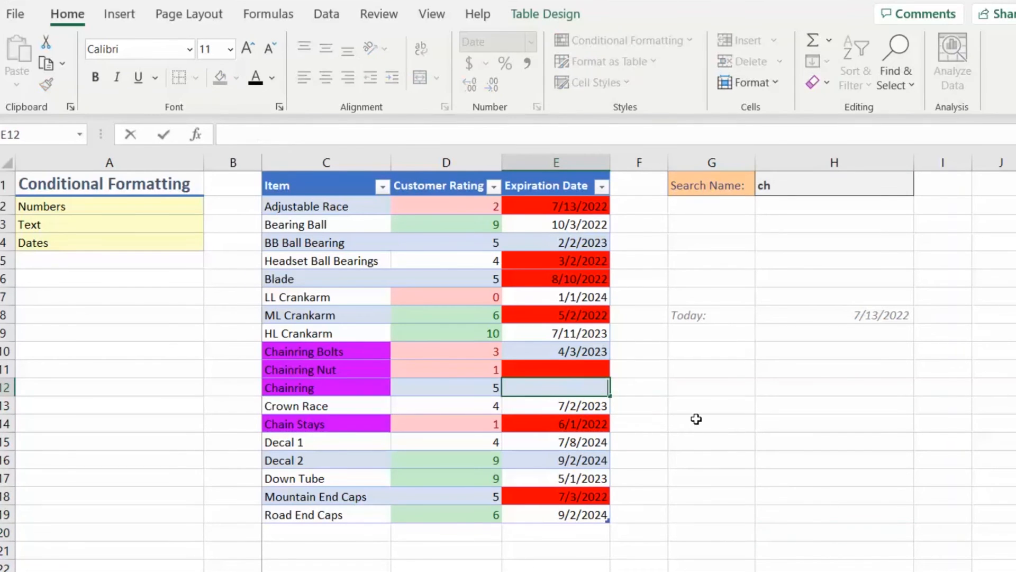
pyautogui.click(696, 419)
pyautogui.moveTo(544, 366); pyautogui.dragTo(539, 393)
pyautogui.click(693, 402)
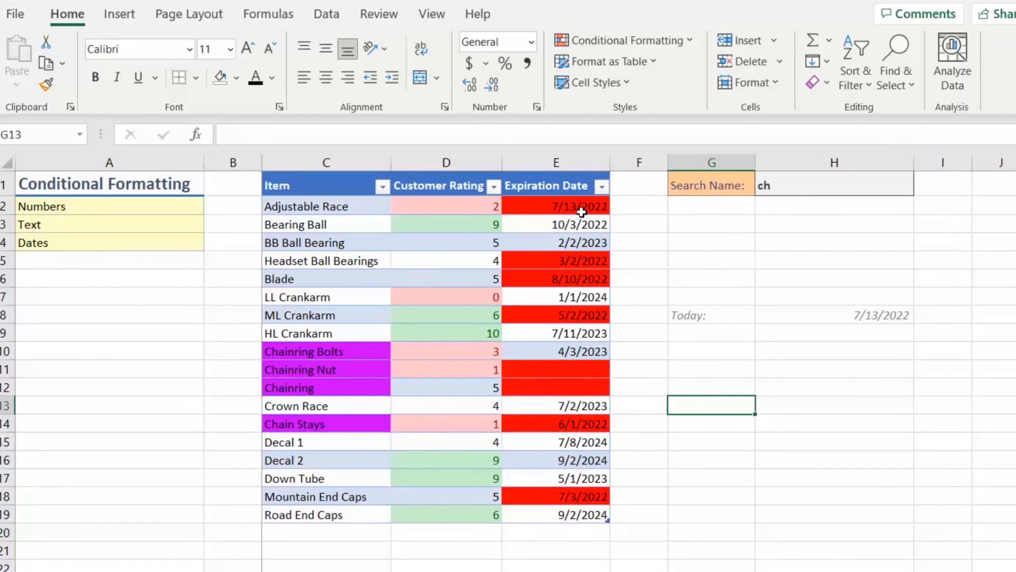
# Open the expiration date rule for editing and insert AND( before E2 in its formula
pyautogui.click(585, 297)
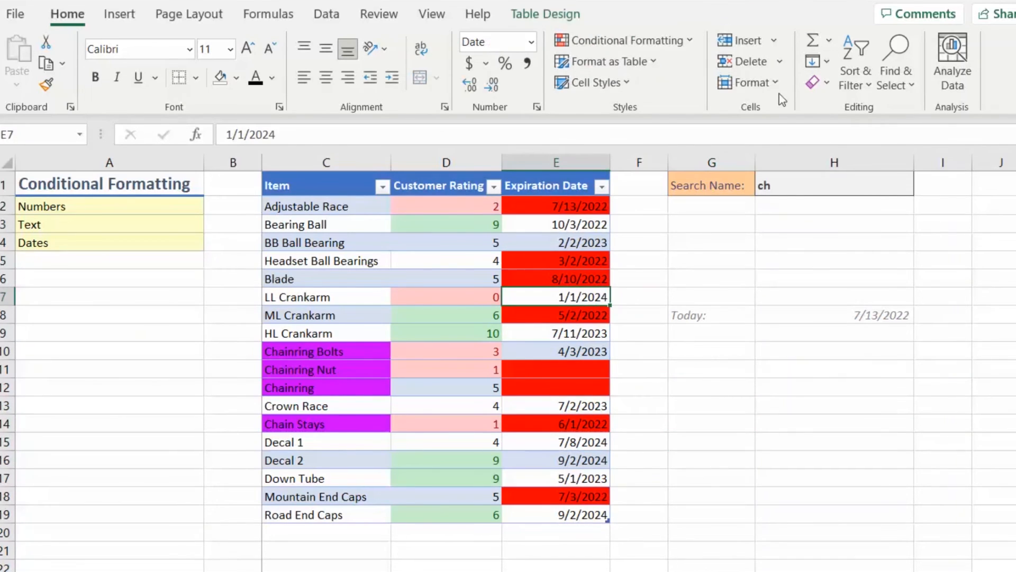
pyautogui.click(625, 41)
pyautogui.click(618, 334)
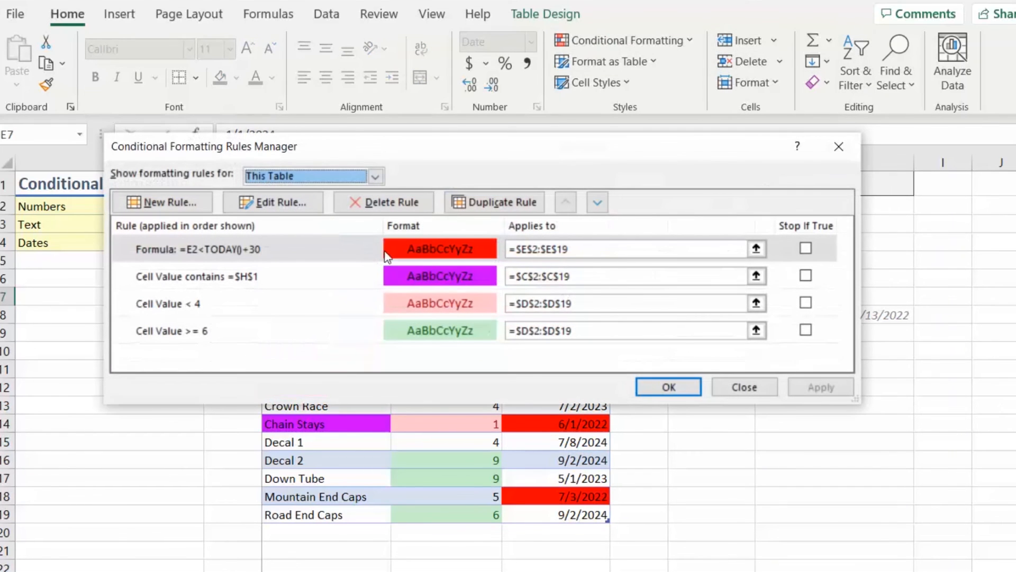
pyautogui.doubleClick(328, 249)
pyautogui.click(264, 322)
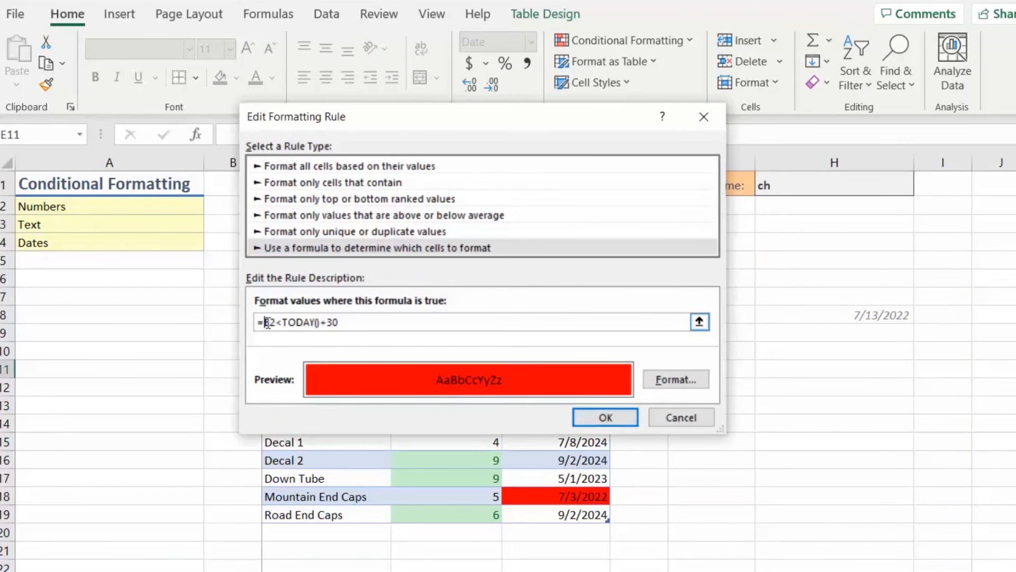
pyautogui.write('AND')
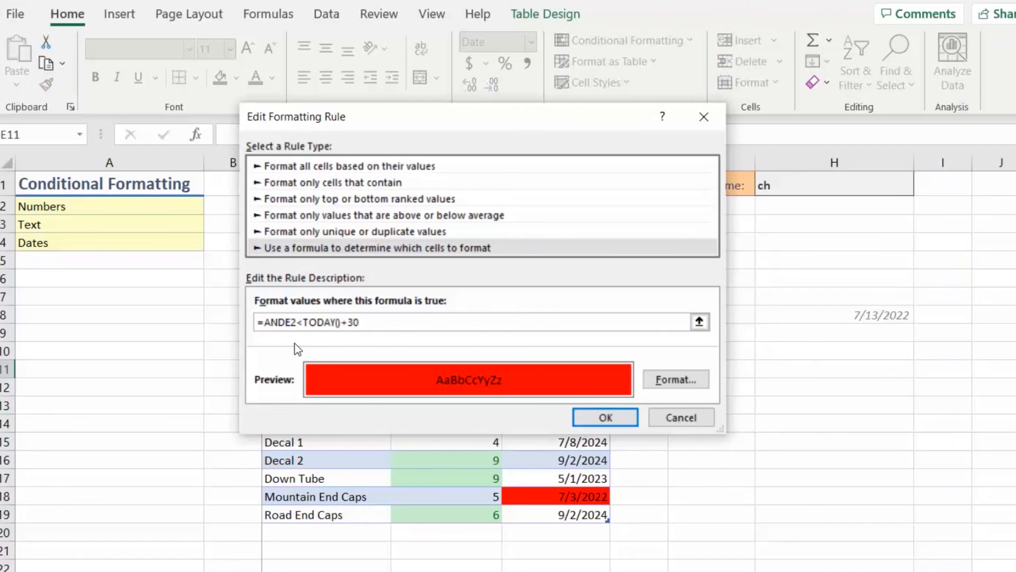
pyautogui.write('(')
# Complete the rule's formula as =AND(E2<TODAY()+30,E2<>0) to exclude blank cells, and apply it to the expiration dates
pyautogui.click(432, 321)
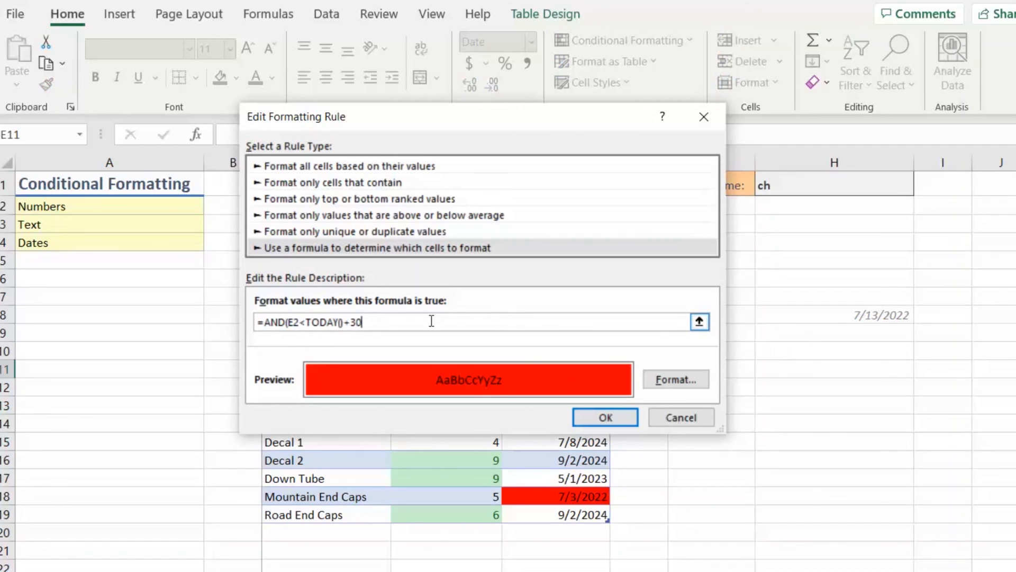
pyautogui.write(',')
pyautogui.write('E2')
pyautogui.write('<>0)')
pyautogui.click(609, 420)
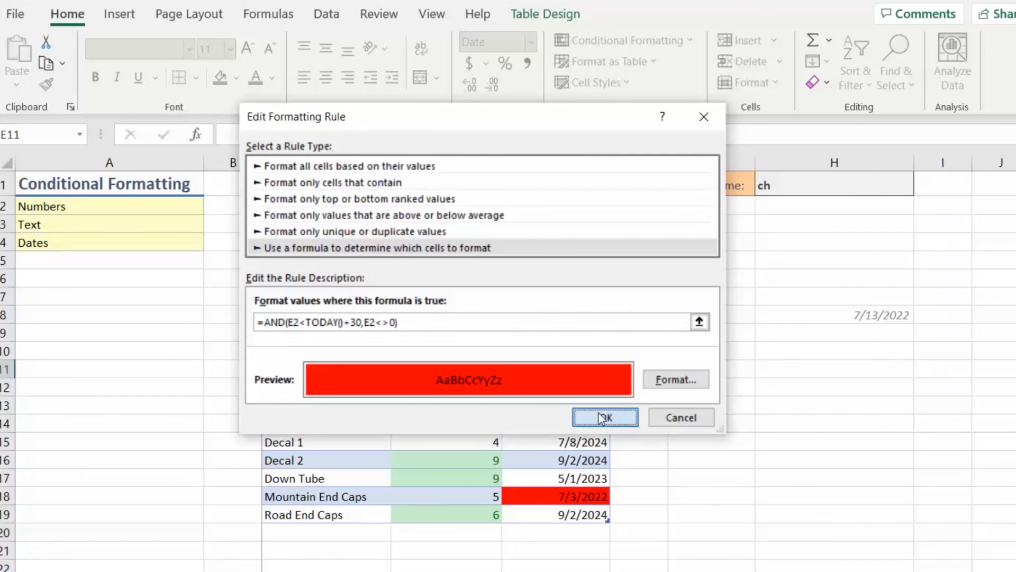
pyautogui.click(821, 388)
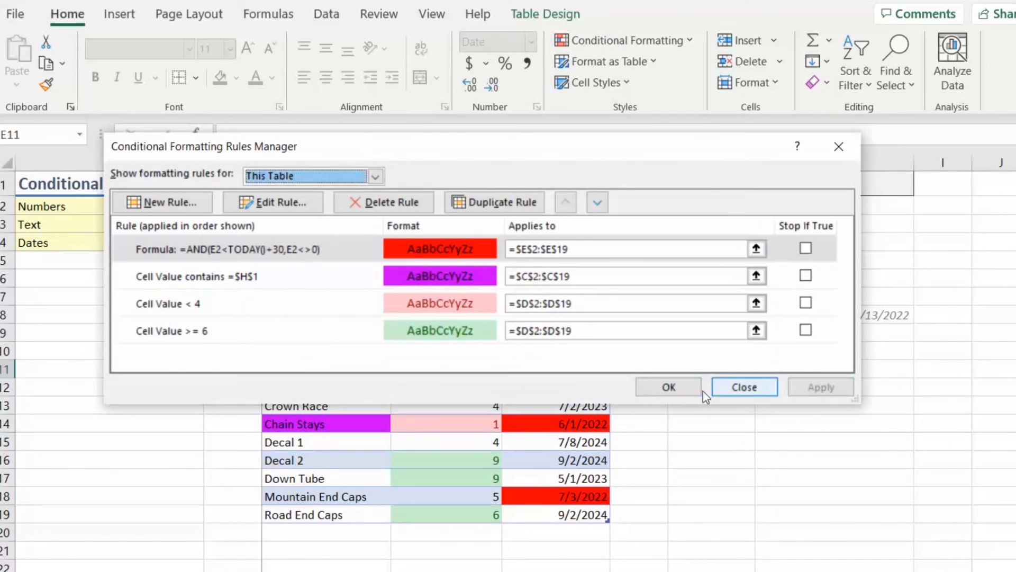
pyautogui.click(673, 389)
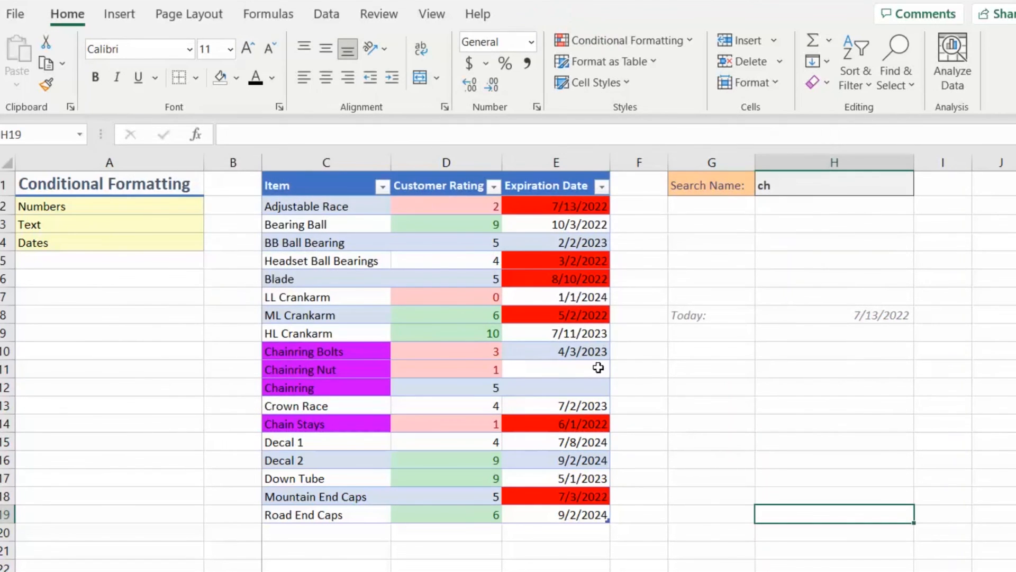
# Check the formatting of the blank expiration cells for Chainring Nut and Chainring
pyautogui.moveTo(599, 367); pyautogui.dragTo(597, 386)
pyautogui.click(762, 415)
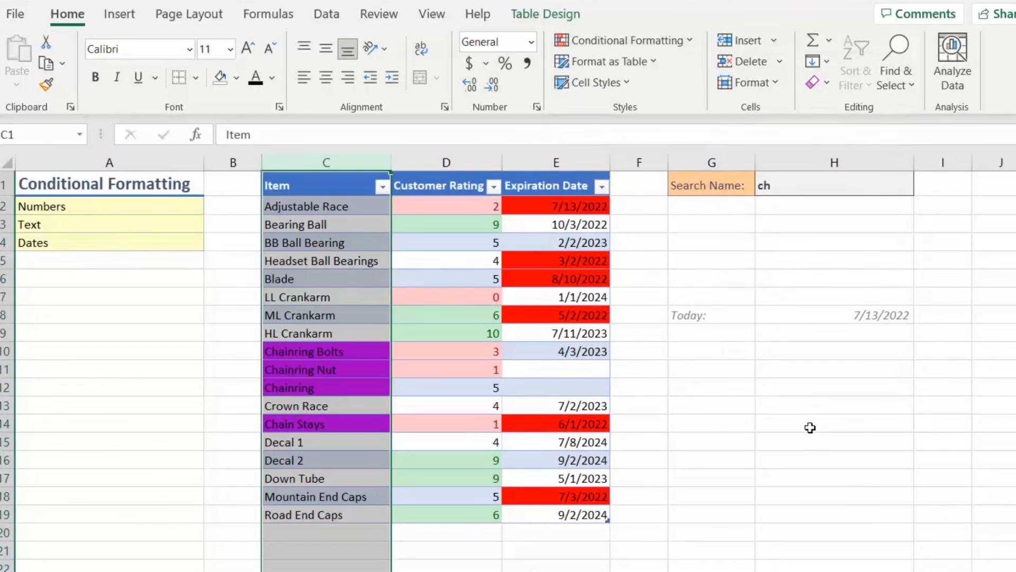
pyautogui.click(807, 435)
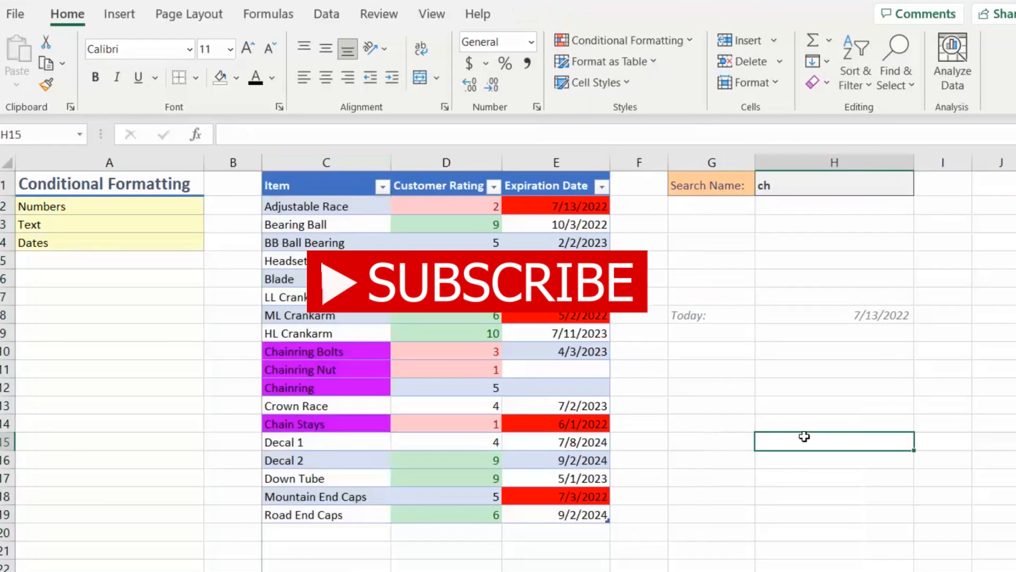